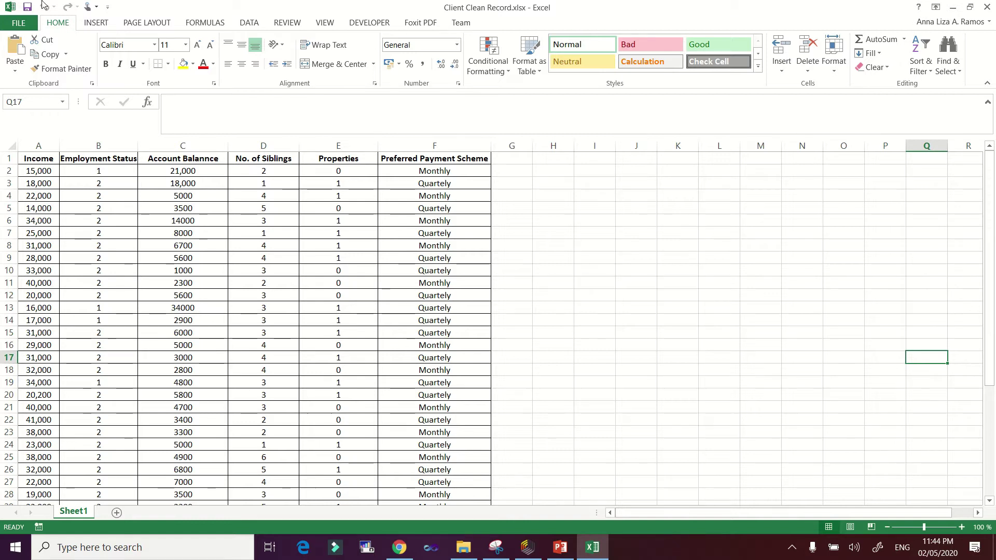
# Step: Correct the misspelled heading in cell C1 to "Account Balance"
pyautogui.click(210, 156)
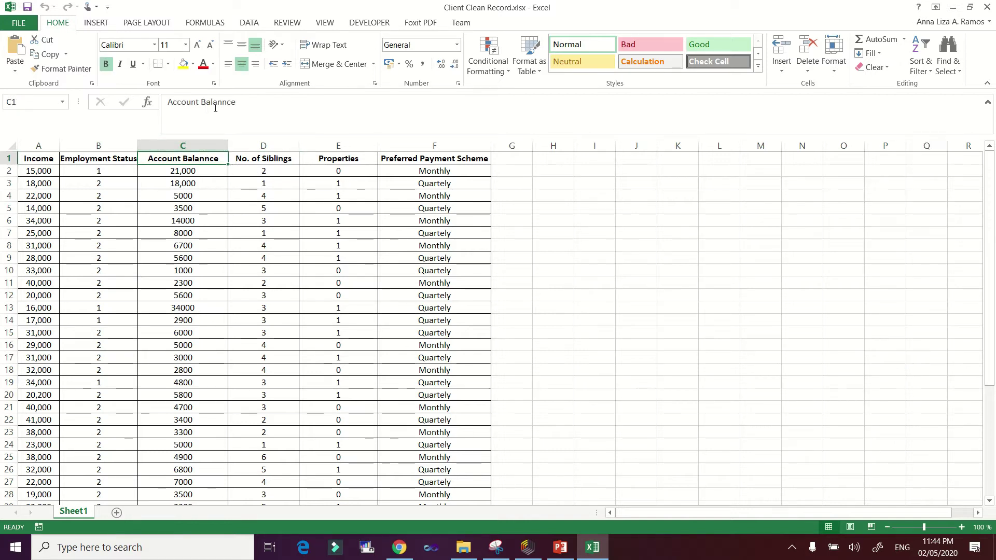
pyautogui.click(224, 103)
pyautogui.press('BackSpace')
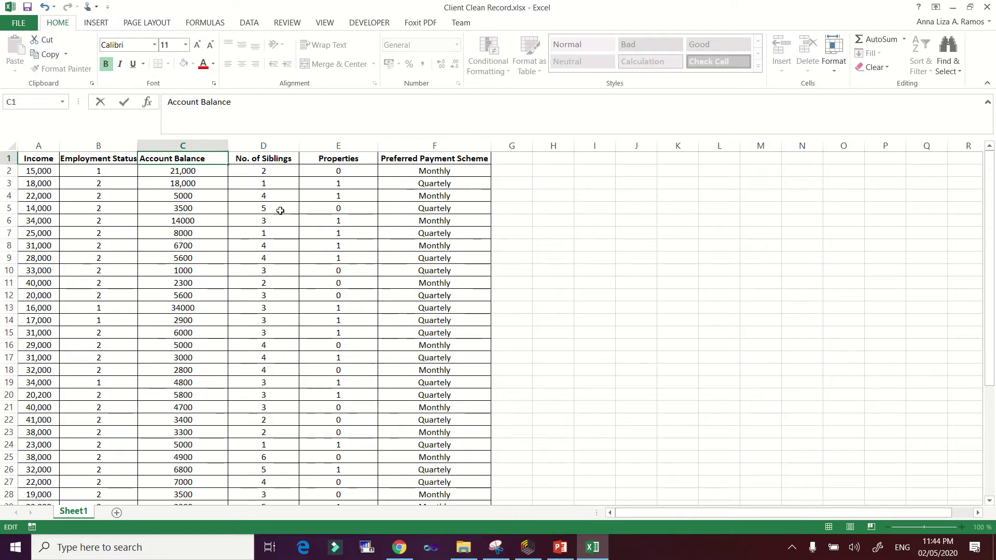
pyautogui.click(280, 210)
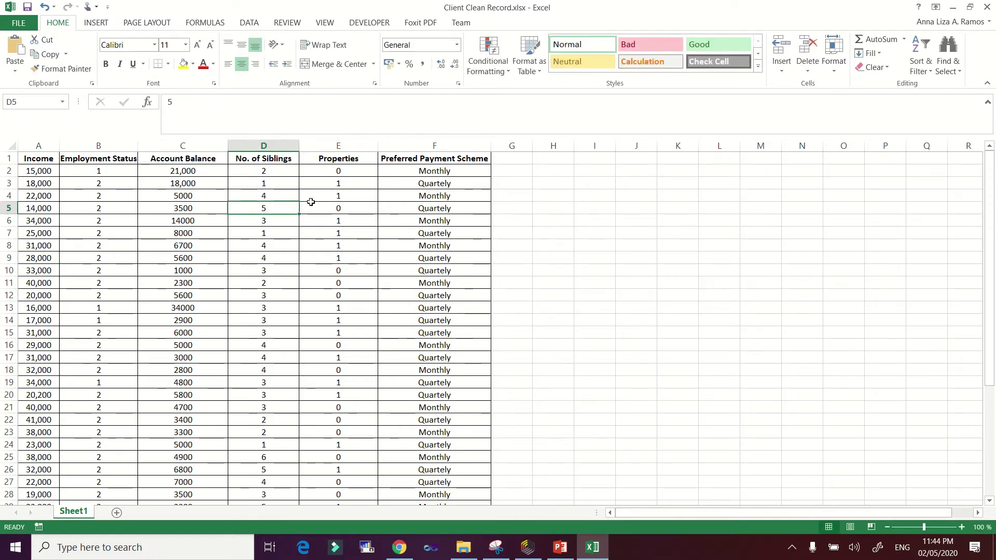
pyautogui.click(362, 160)
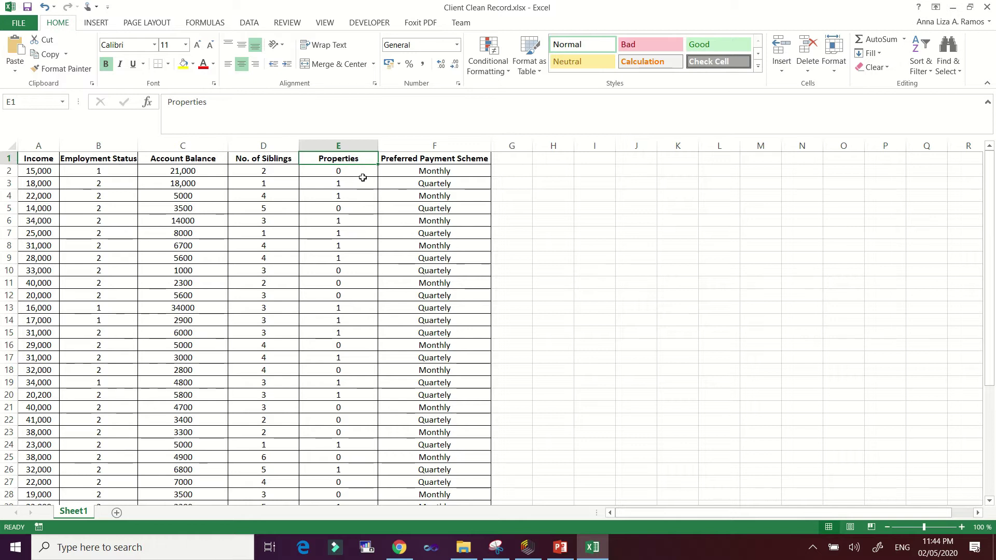
pyautogui.click(418, 172)
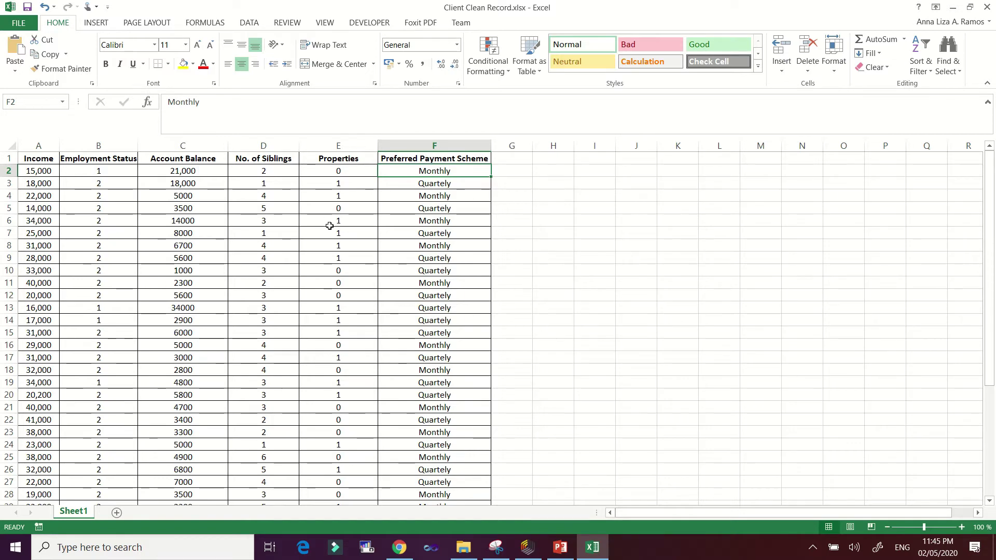
# Step: Switch to RapidMiner Studio, start a blank process and begin importing data from My Computer
pyautogui.moveTo(578, 5)
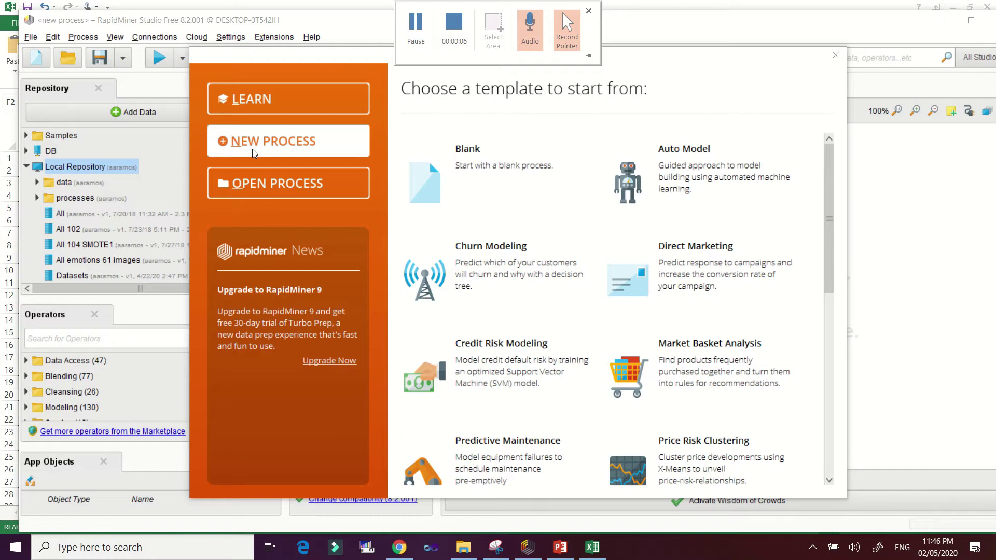
pyautogui.click(519, 190)
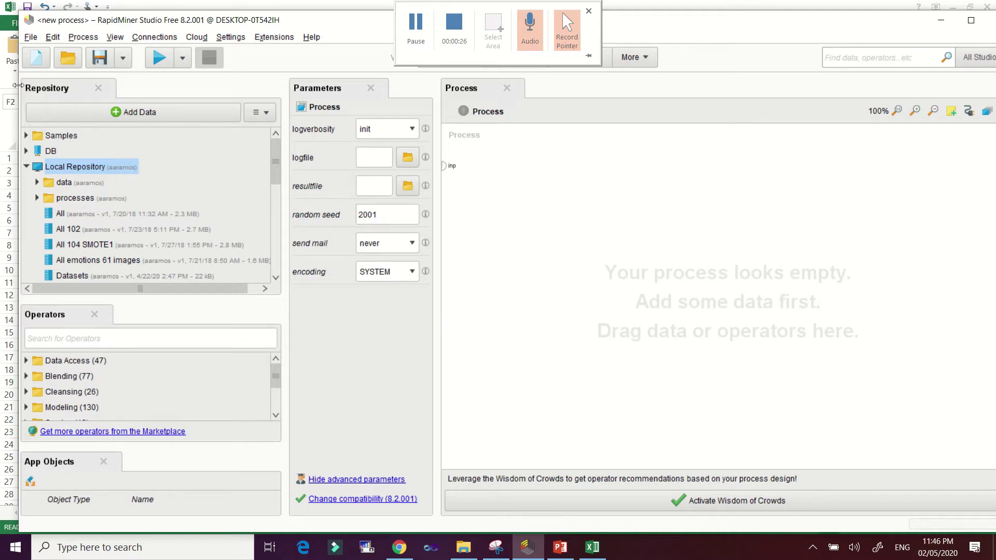
pyautogui.click(129, 113)
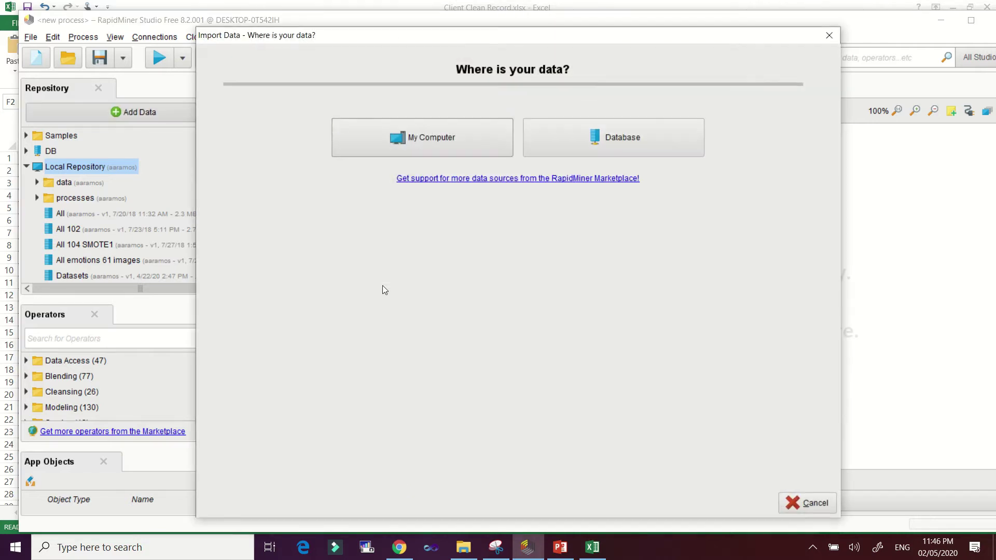
pyautogui.click(434, 141)
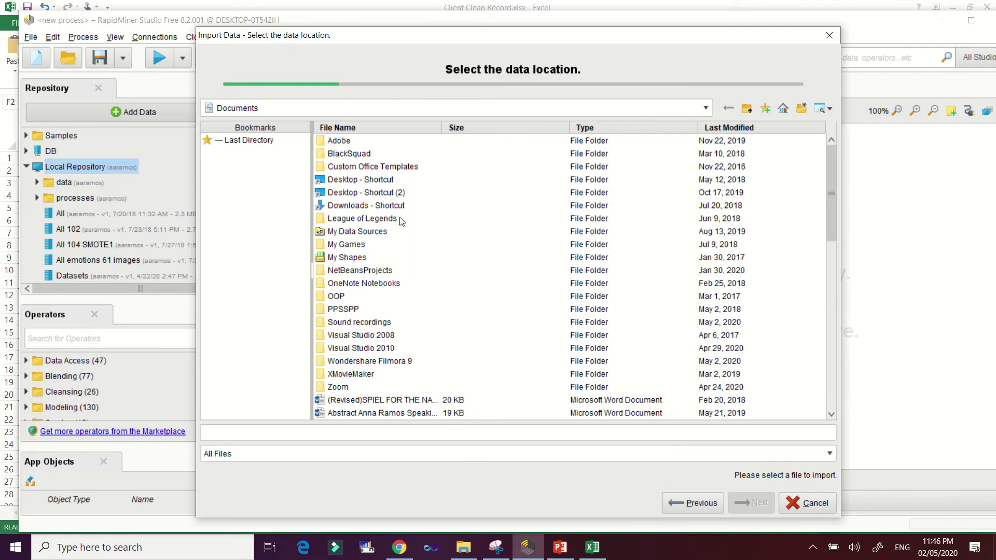
# Step: Choose Client Clean Record.xlsx from the DATASETS folder on the Desktop as the file to import
pyautogui.click(682, 109)
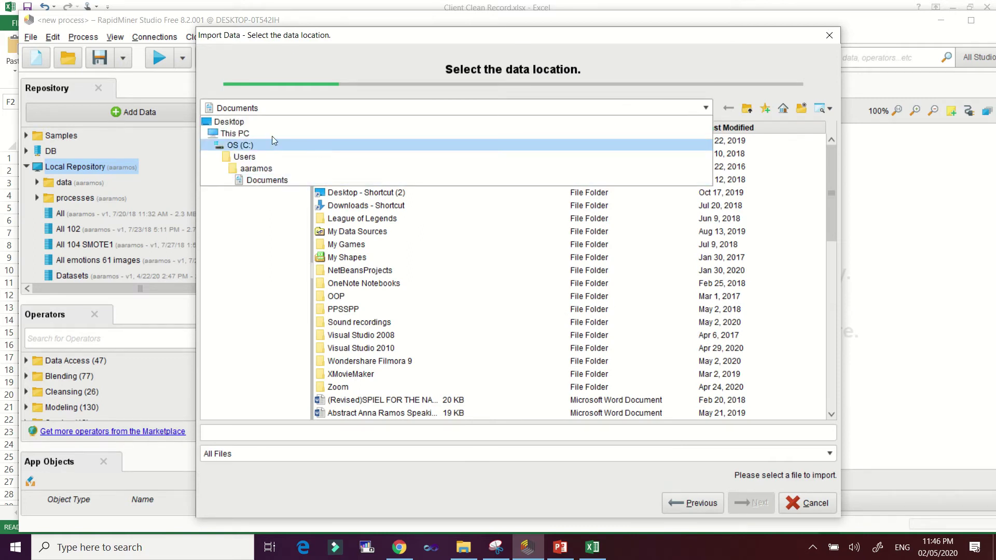
pyautogui.click(266, 121)
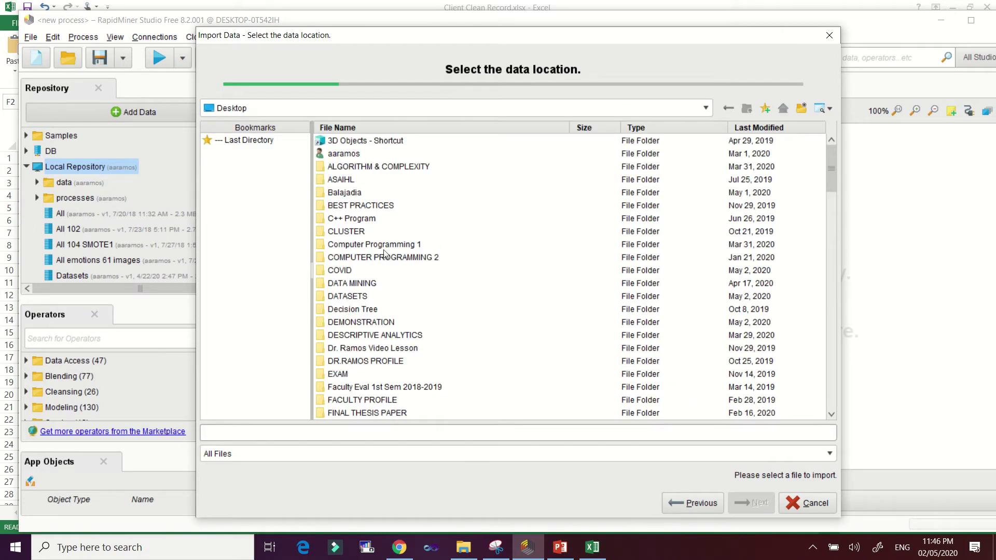
pyautogui.doubleClick(352, 299)
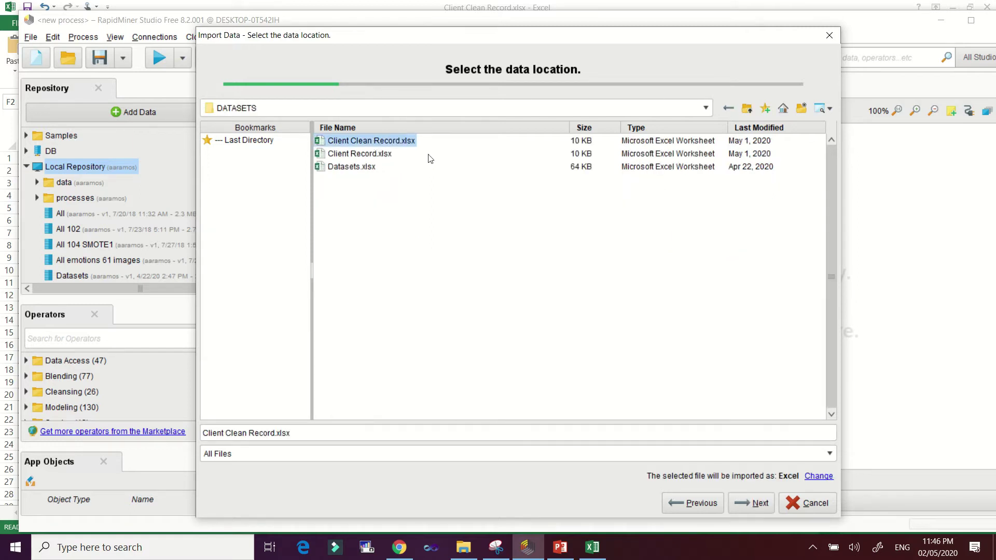
pyautogui.click(375, 141)
pyautogui.click(752, 509)
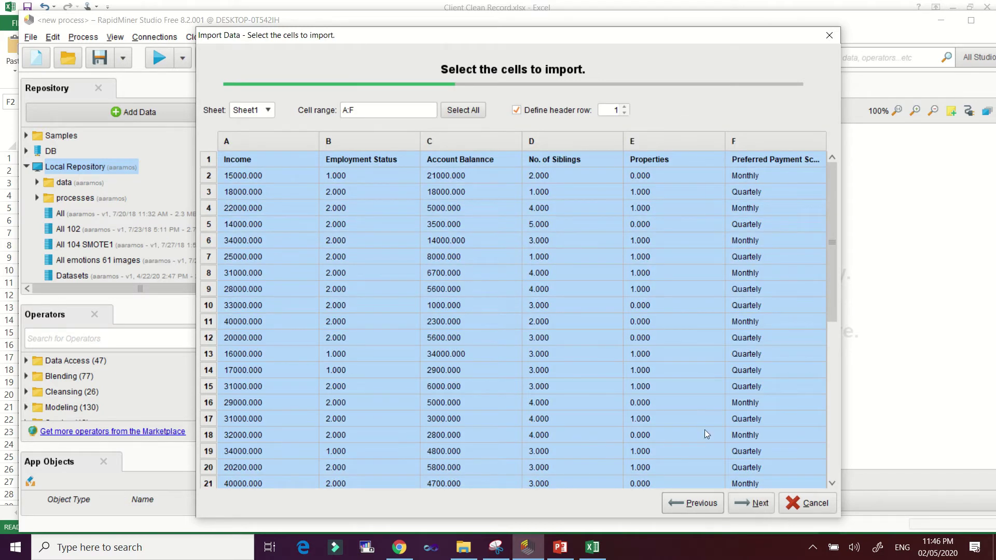
# Step: Accept the A:F cell range and column formats, and store the data in Local Repository as Client Clean Record
pyautogui.click(751, 503)
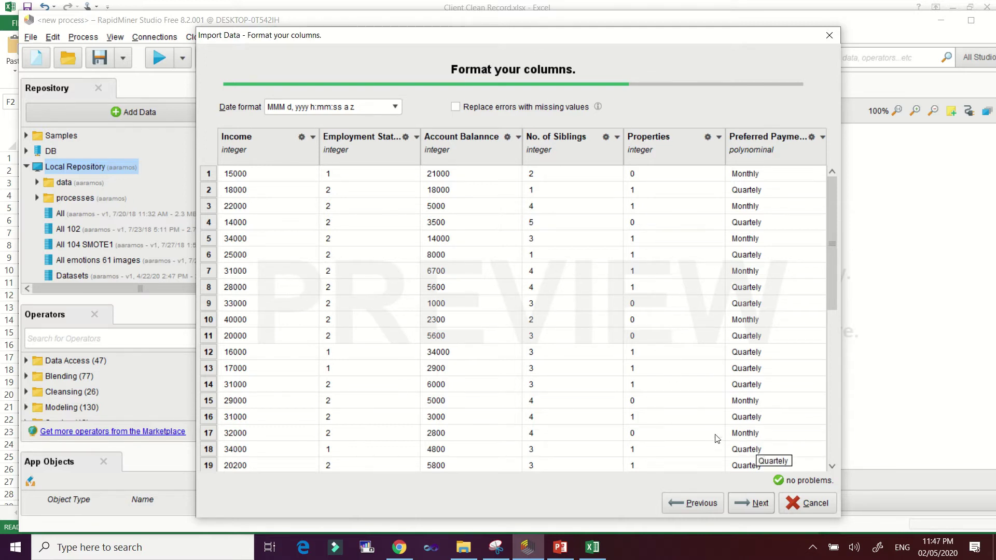
pyautogui.click(759, 504)
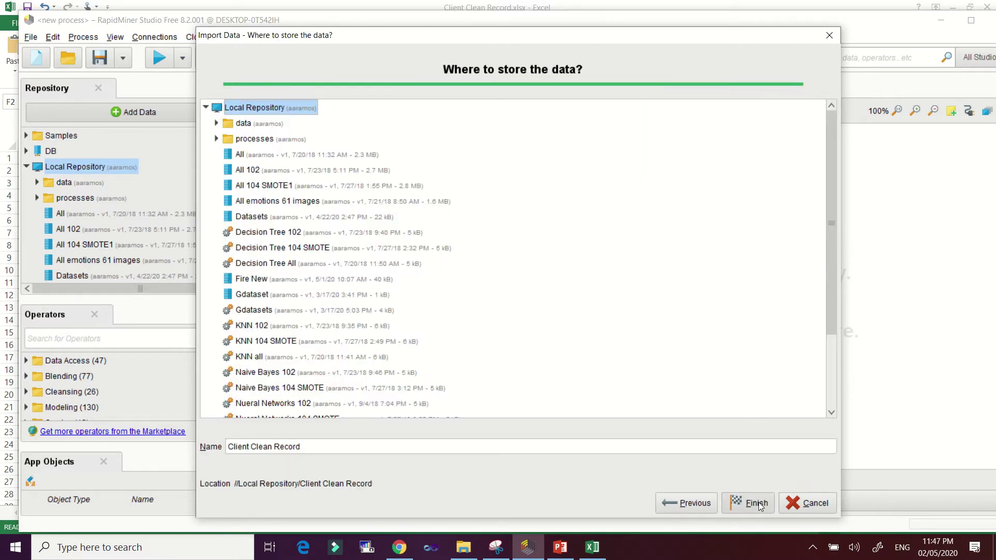
pyautogui.click(754, 503)
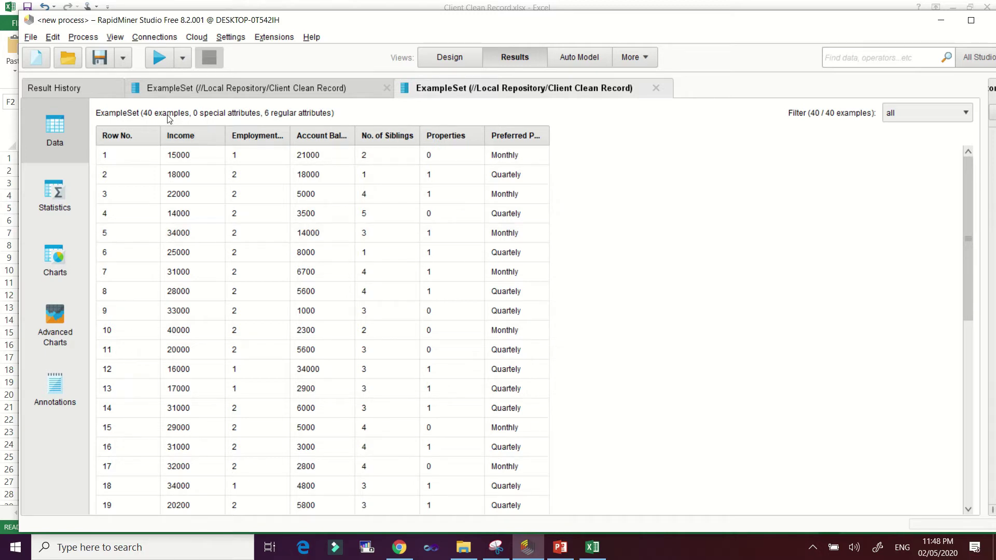
# Step: Examine the statistics and expanded distribution charts of all six attributes in the imported data set
pyautogui.click(57, 207)
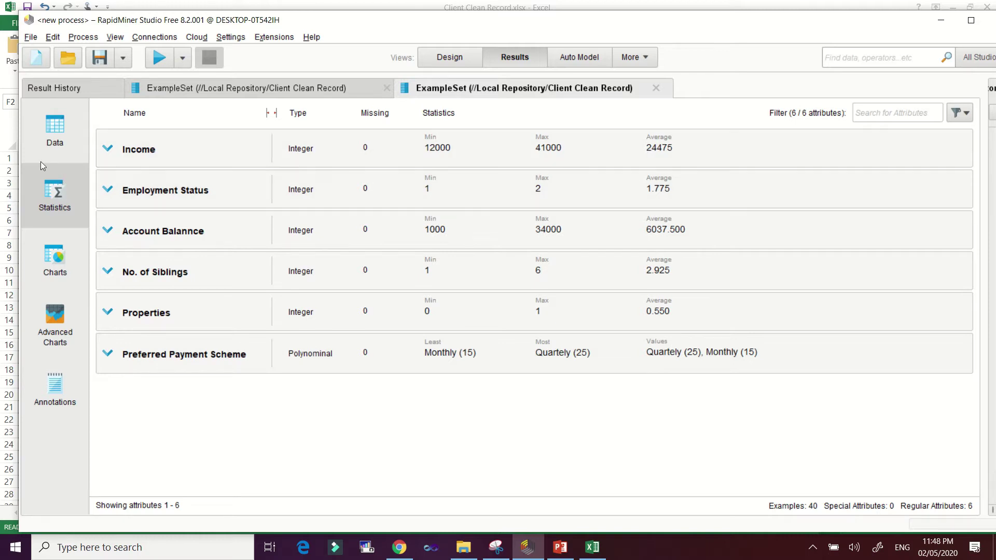
pyautogui.click(437, 159)
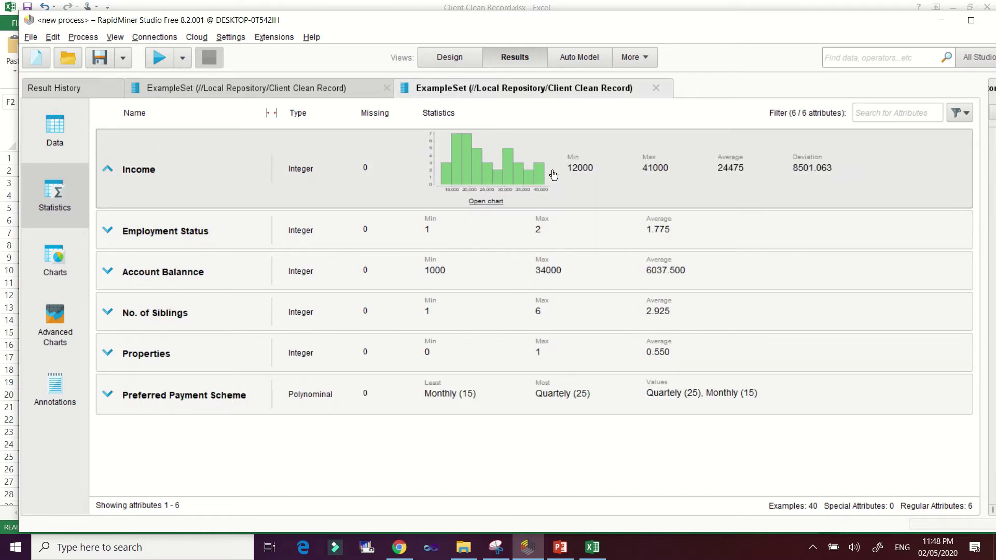
pyautogui.click(444, 234)
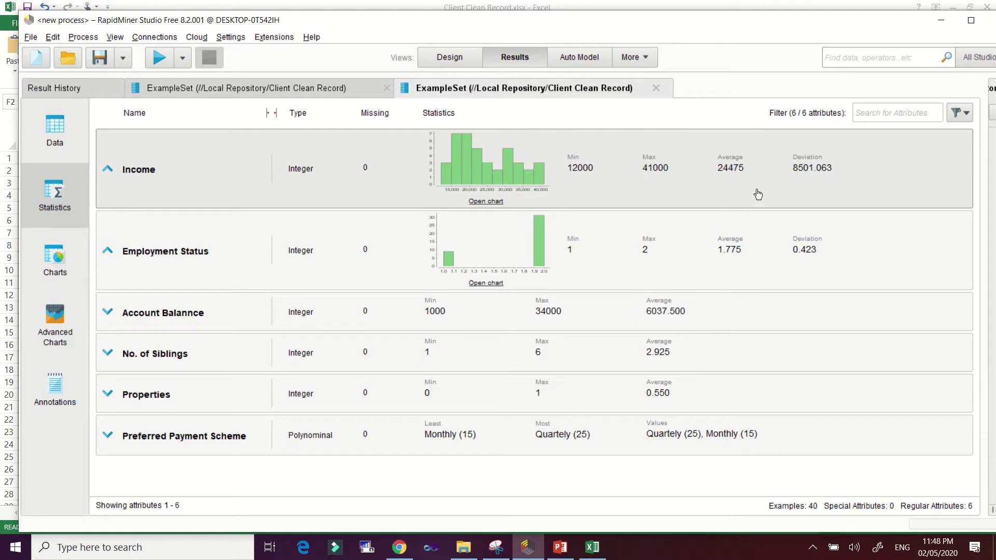
pyautogui.click(461, 315)
pyautogui.click(525, 383)
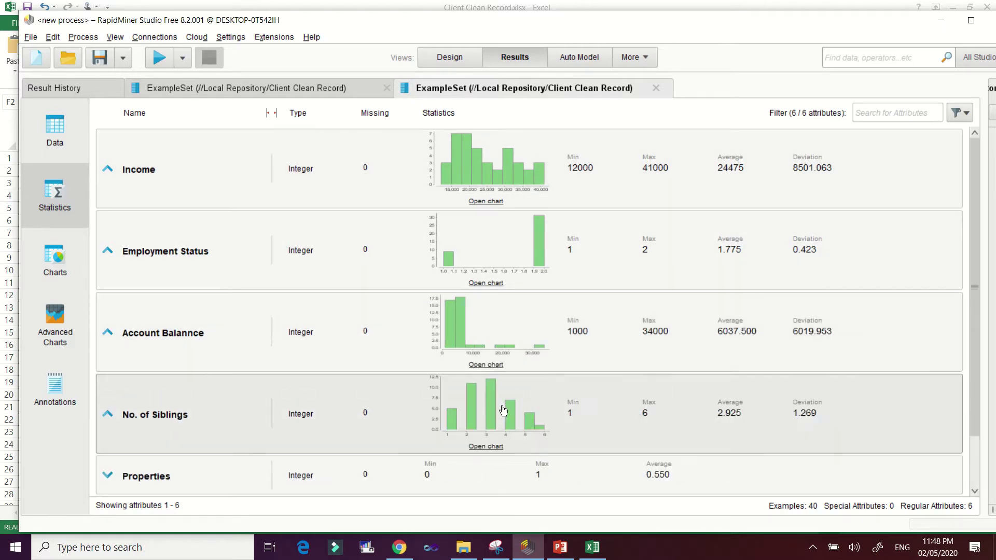
pyautogui.scroll(-1, 522, 405)
pyautogui.click(493, 438)
pyautogui.scroll(-1, 493, 438)
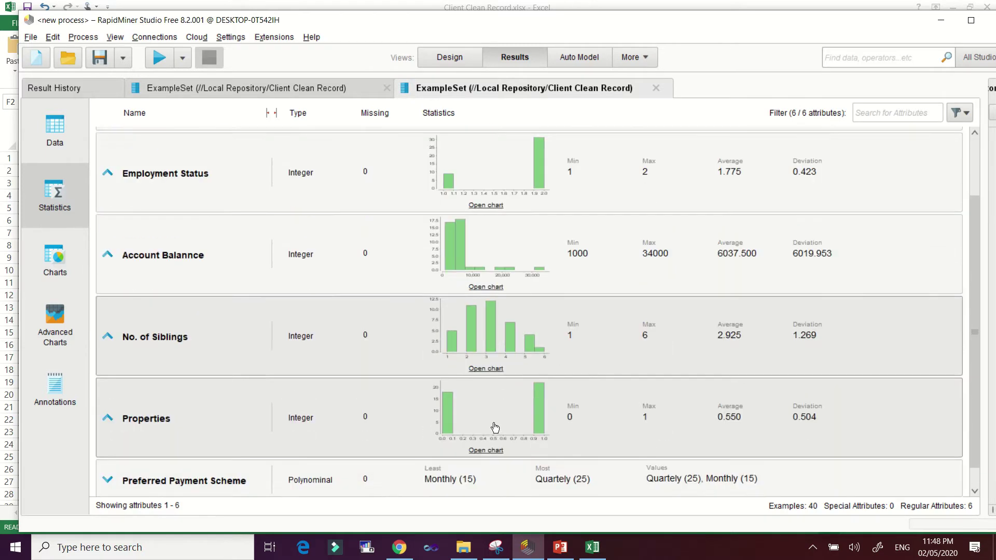
pyautogui.click(497, 471)
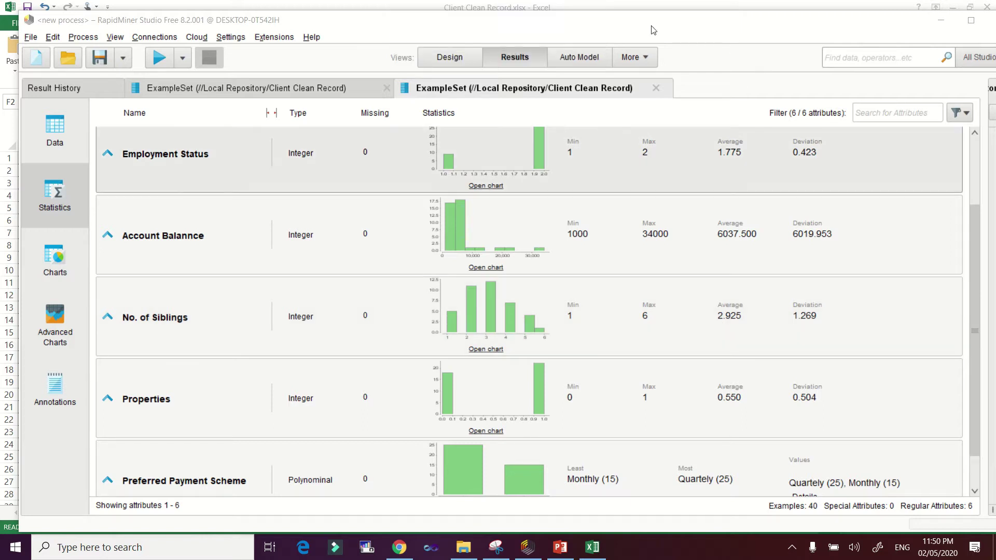
# Step: Return to the process design and add the Client Clean Record data set to the empty process
pyautogui.click(444, 58)
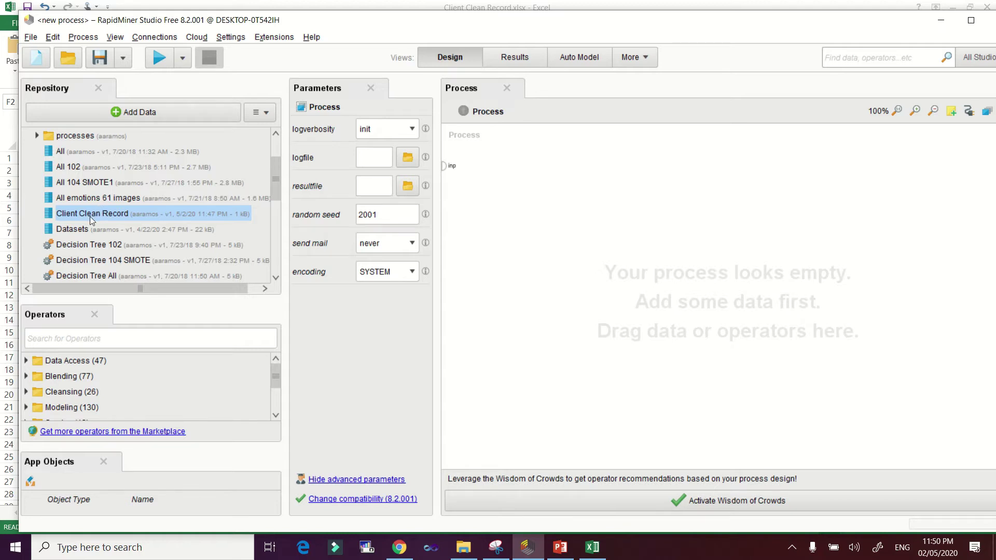
pyautogui.moveTo(91, 220); pyautogui.dragTo(466, 198)
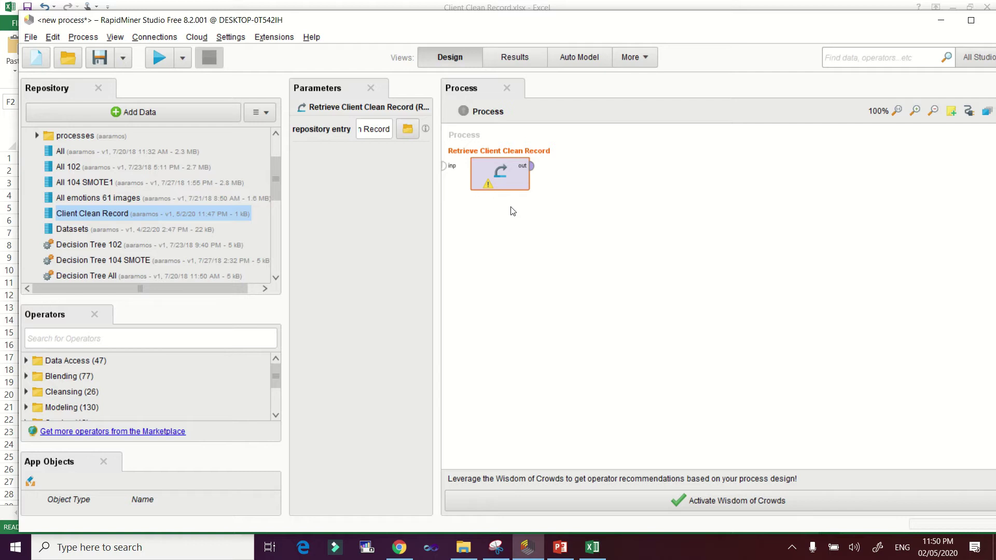
# Step: Add a Set Role operator beside Retrieve Client Clean Record and connect the retrieved output to its example input
pyautogui.click(151, 339)
pyautogui.write('set role')
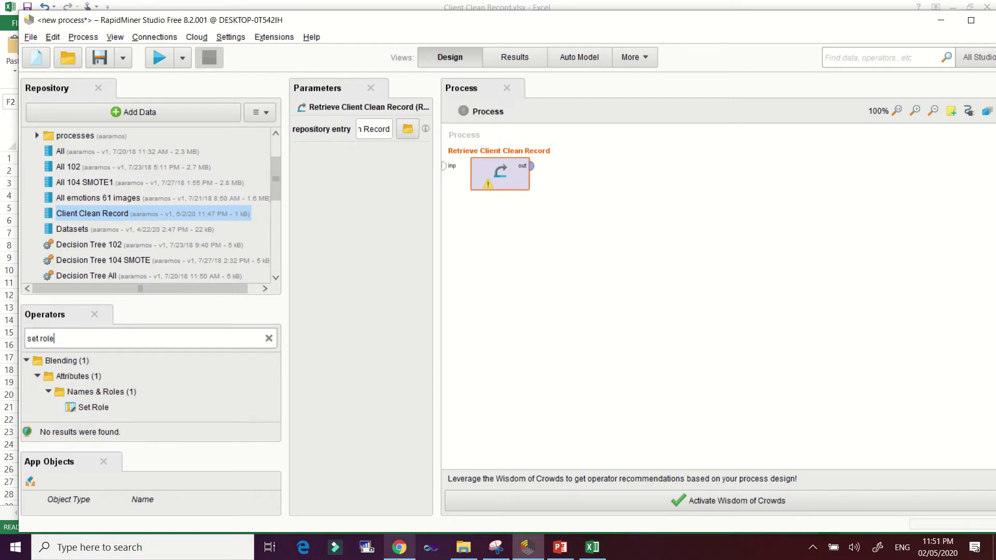
pyautogui.moveTo(398, 550)
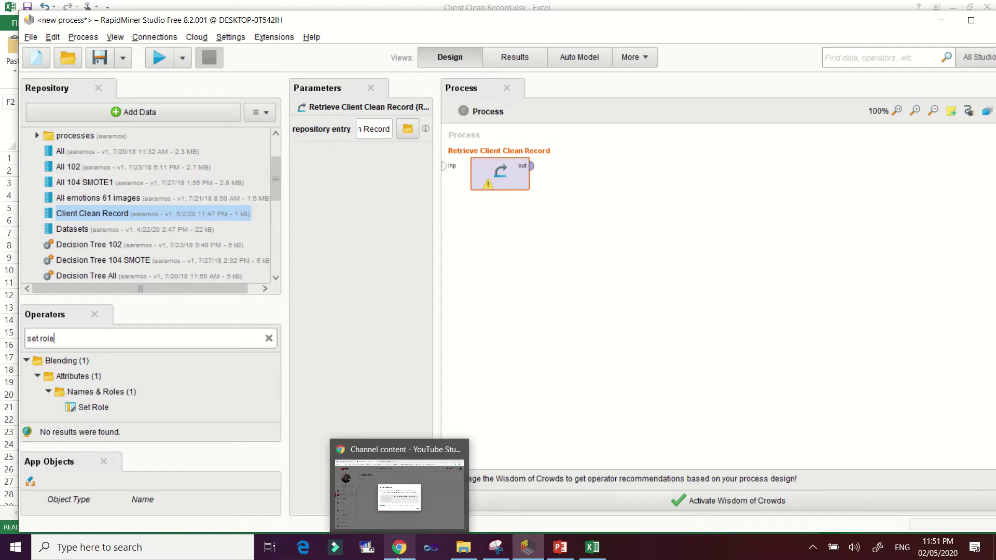
pyautogui.moveTo(95, 407); pyautogui.dragTo(524, 268)
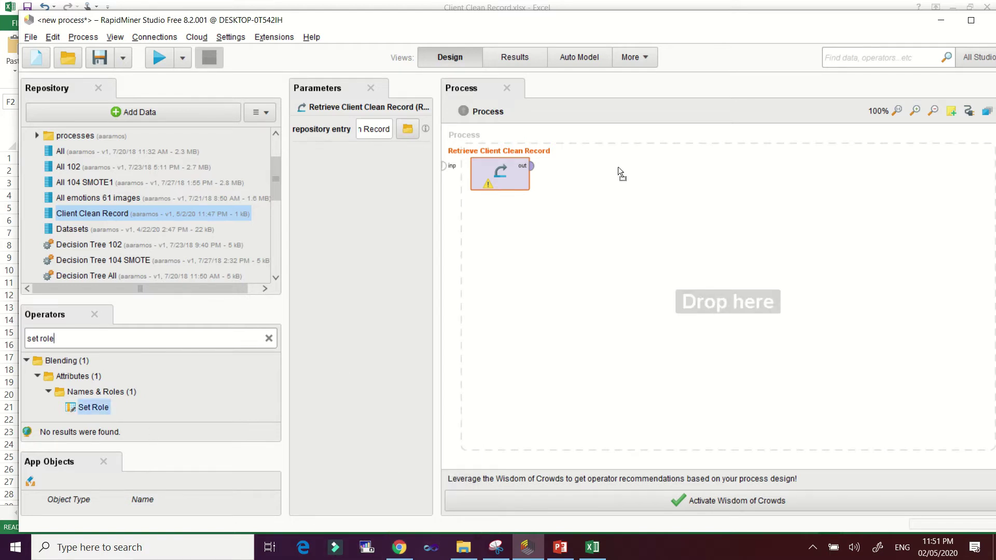
pyautogui.moveTo(617, 167); pyautogui.dragTo(617, 167)
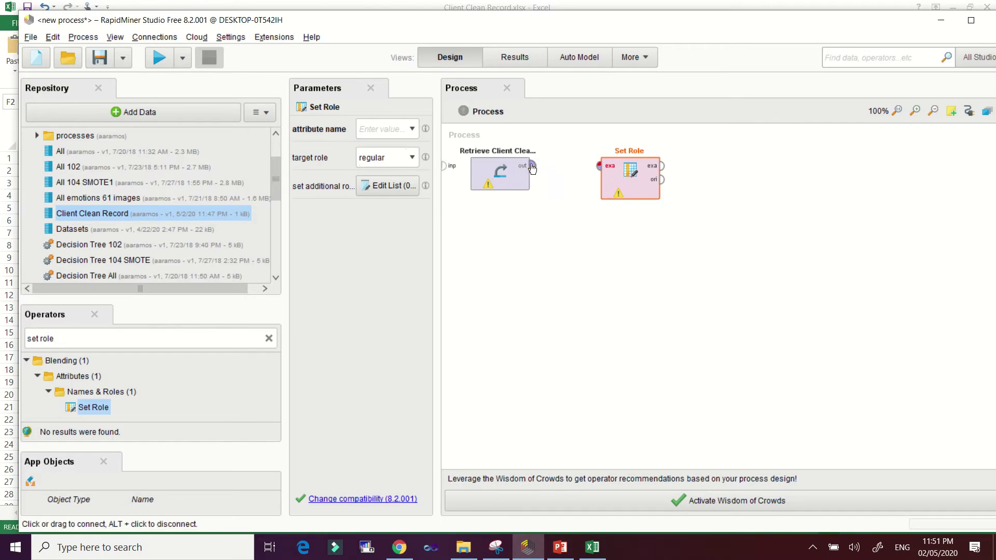
pyautogui.click(532, 166)
pyautogui.click(599, 167)
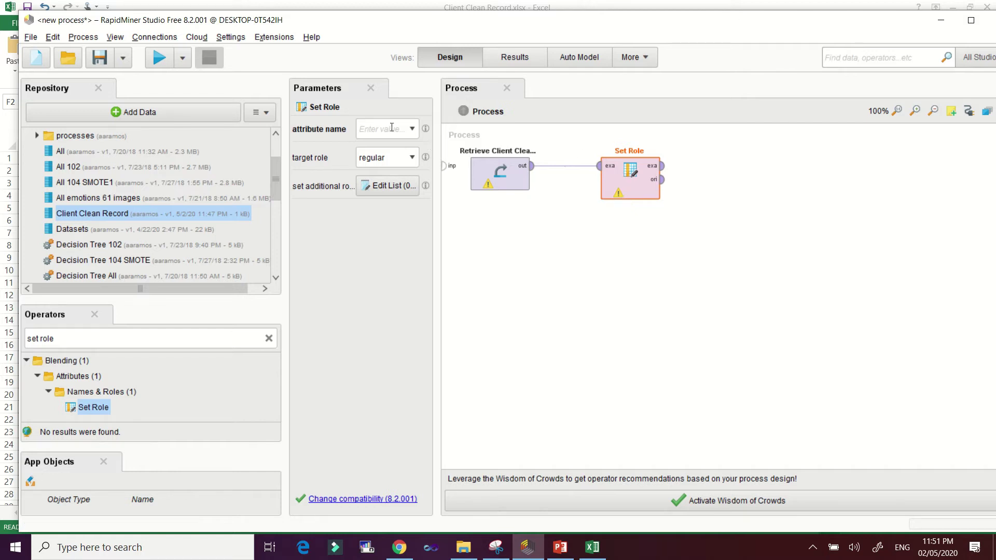
# Step: Give the Preferred Payment Scheme attribute the target role label and move Set Role closer to the Retrieve operator
pyautogui.click(412, 129)
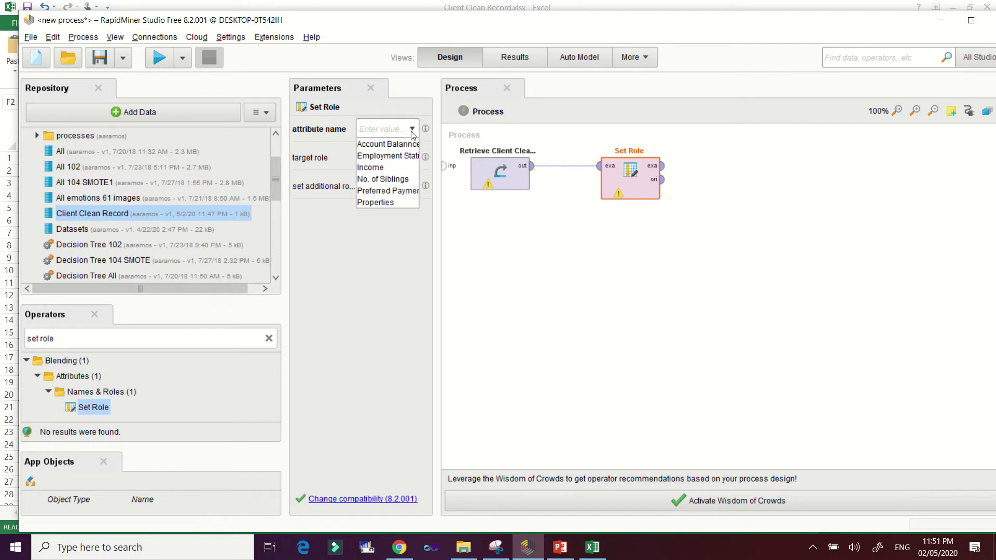
pyautogui.click(401, 192)
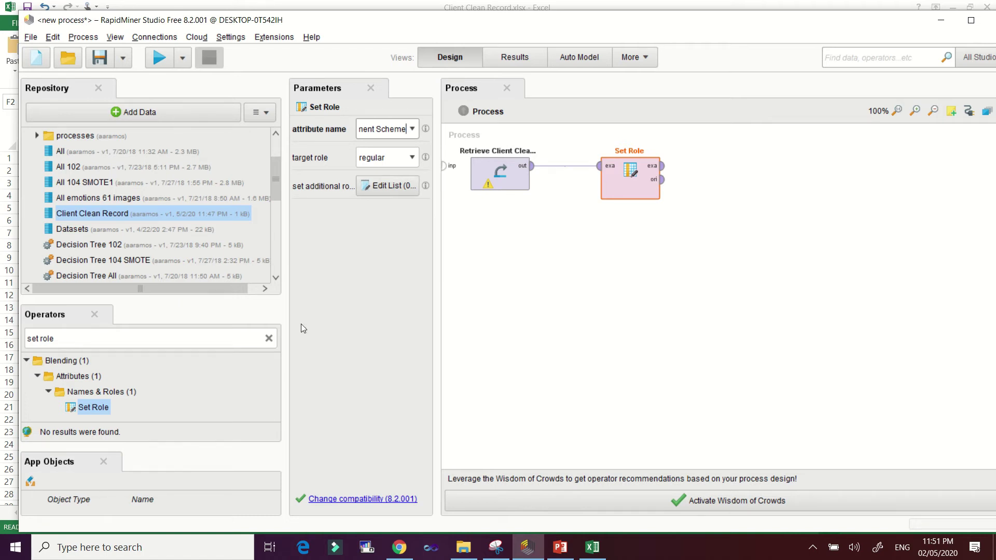
pyautogui.click(412, 161)
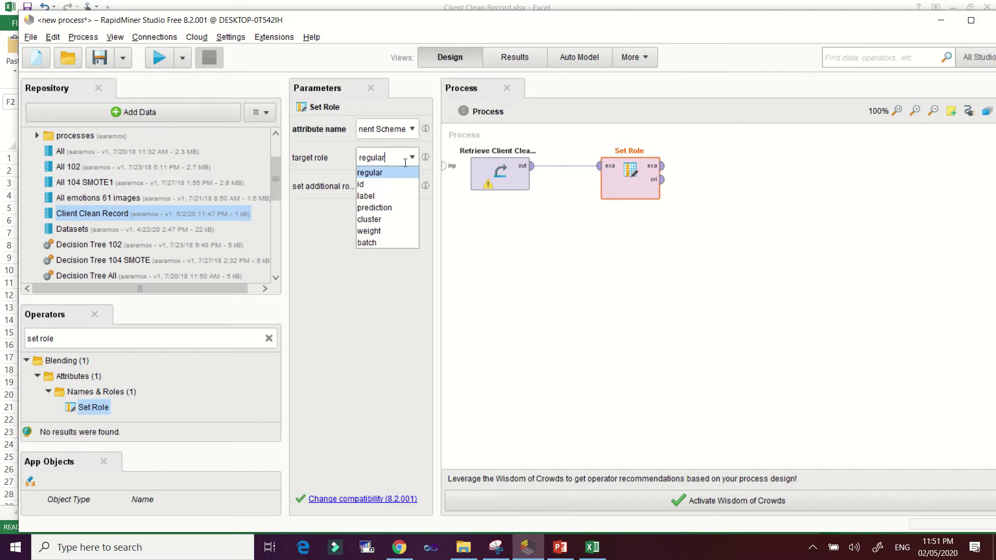
pyautogui.click(374, 196)
pyautogui.moveTo(636, 184); pyautogui.dragTo(592, 184)
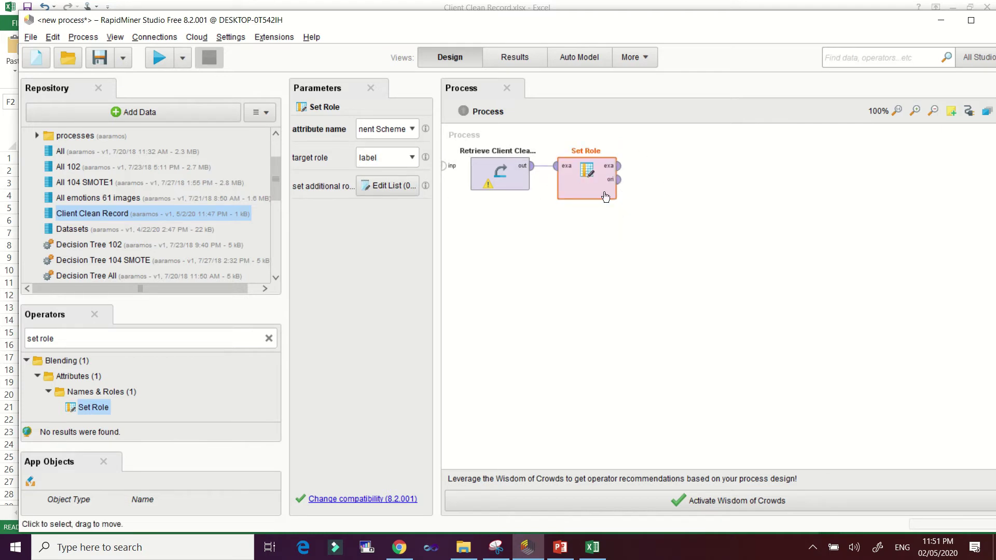
# Step: Add a Split Data operator beside Set Role and connect Set Role's example output to its example input
pyautogui.click(113, 342)
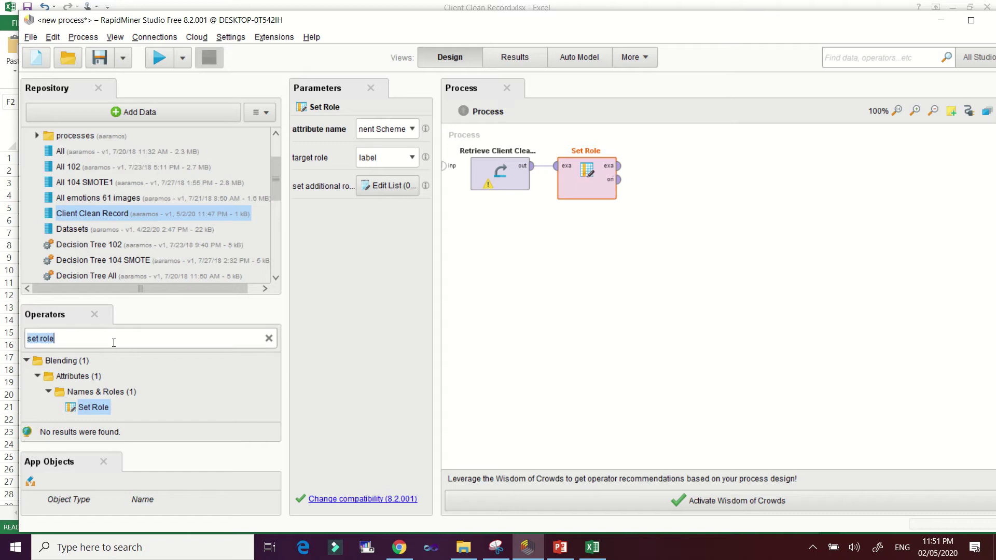
pyautogui.write('s')
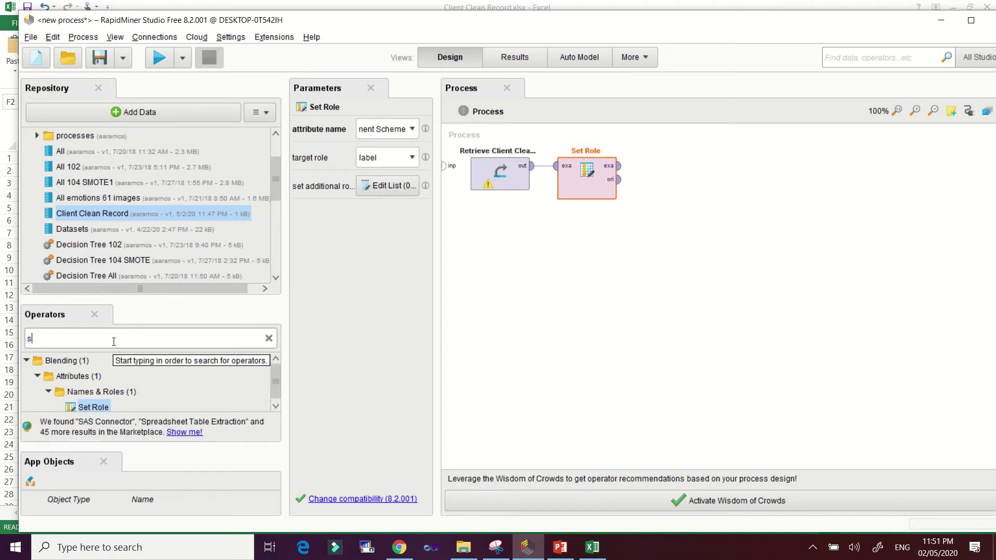
pyautogui.write('plit data')
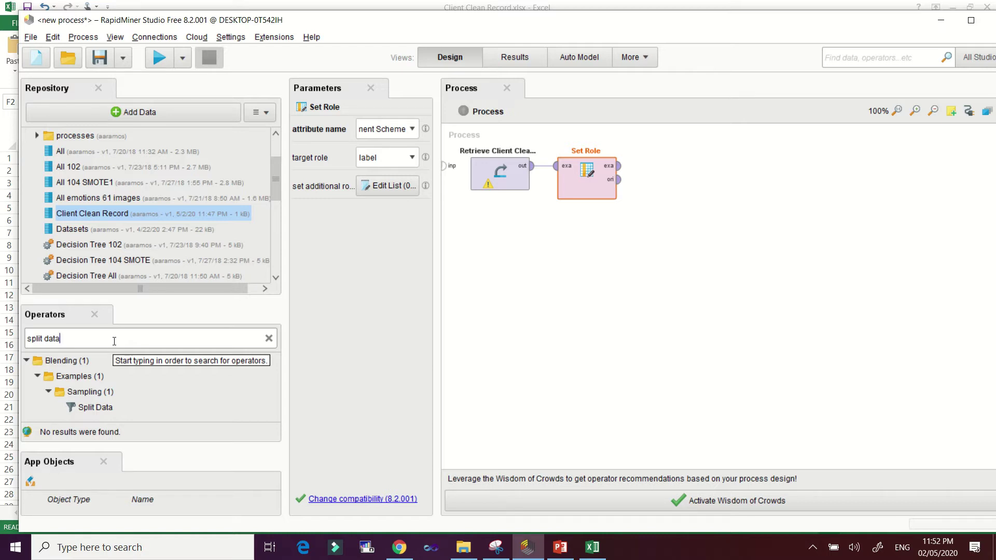
pyautogui.moveTo(96, 407); pyautogui.dragTo(694, 165)
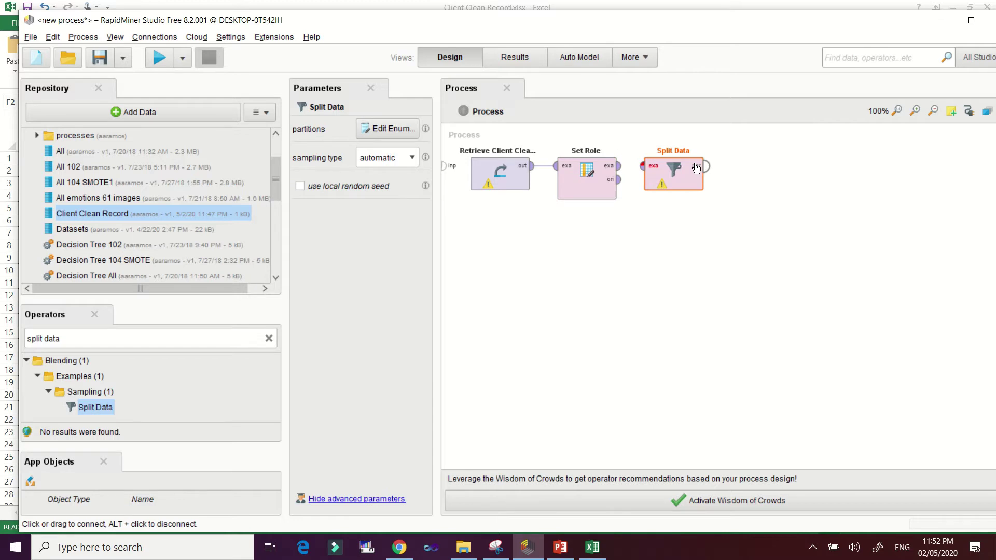
pyautogui.click(618, 167)
pyautogui.click(639, 167)
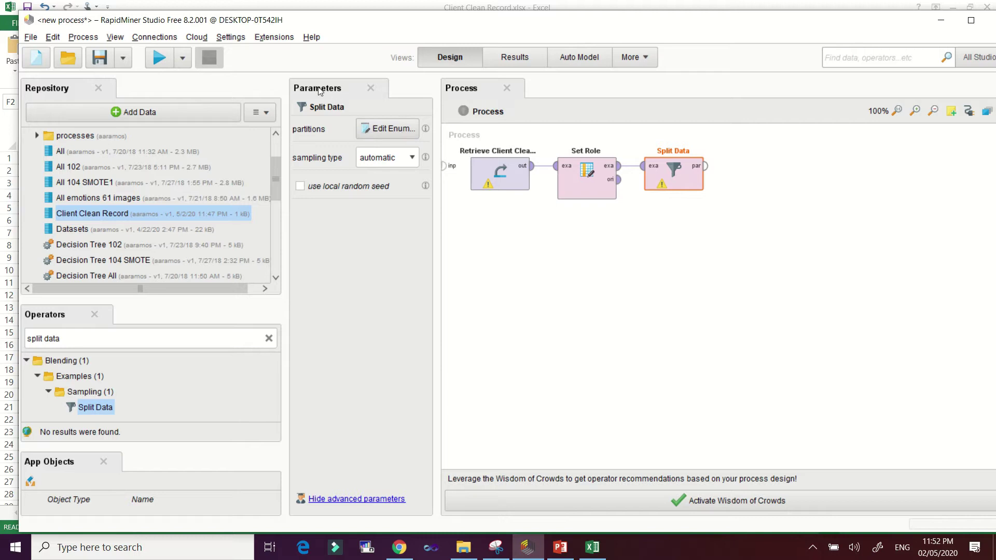
# Step: Define two partitions for Split Data with ratios 0.7 and 0.3
pyautogui.click(400, 129)
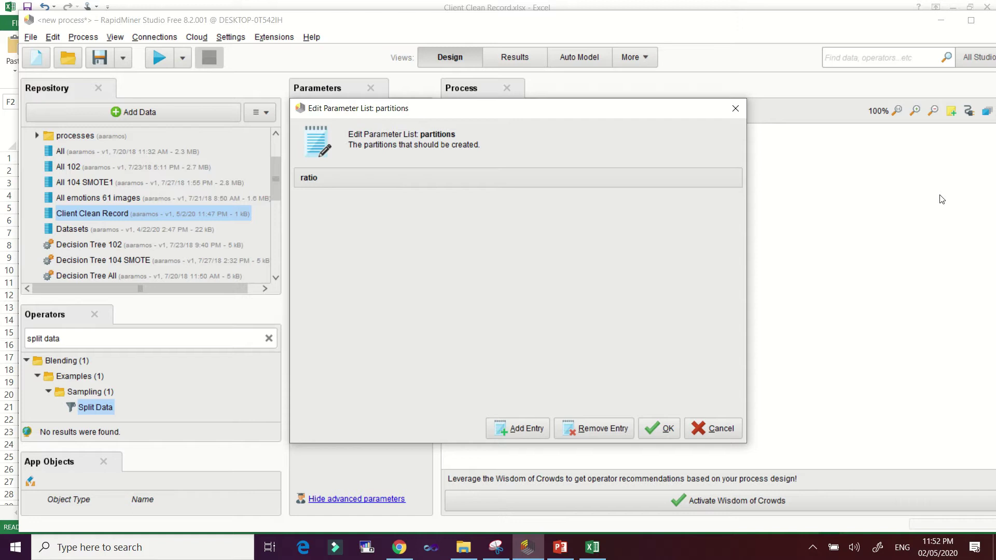
pyautogui.click(525, 432)
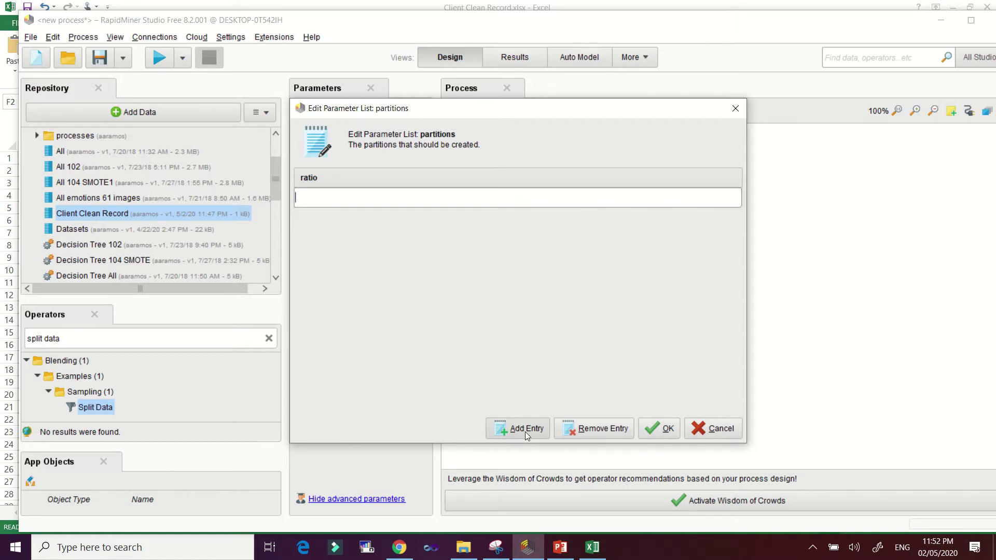
pyautogui.write('0.7')
pyautogui.click(527, 429)
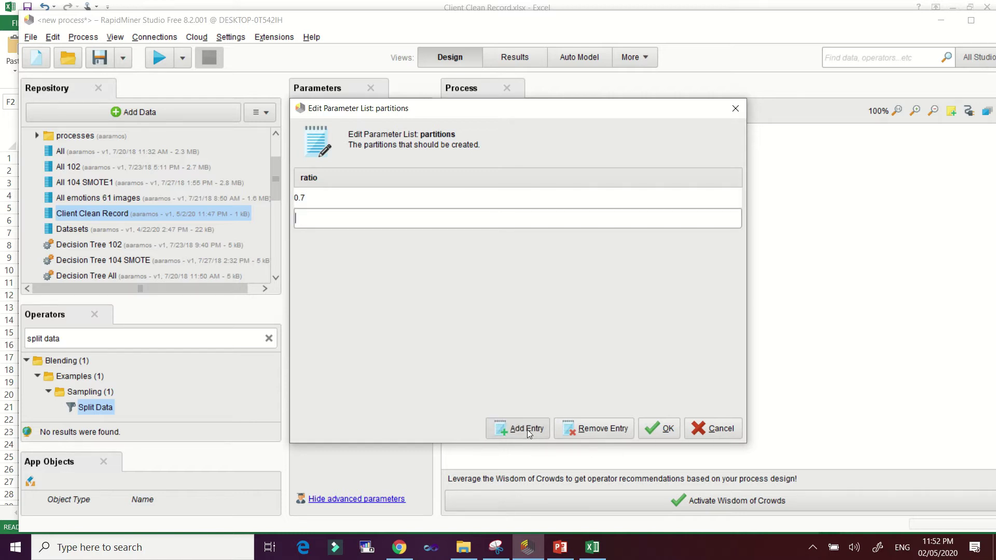
pyautogui.write('0.3')
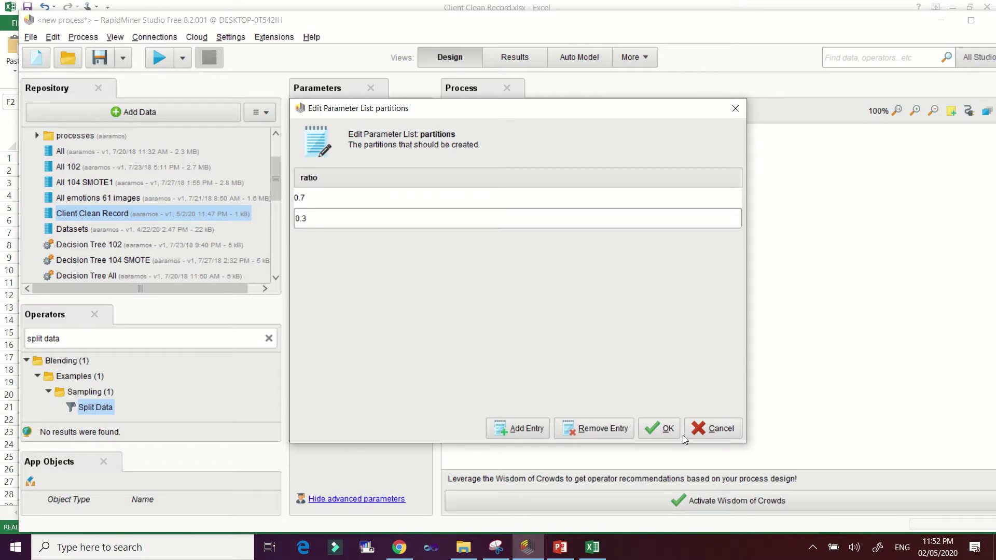
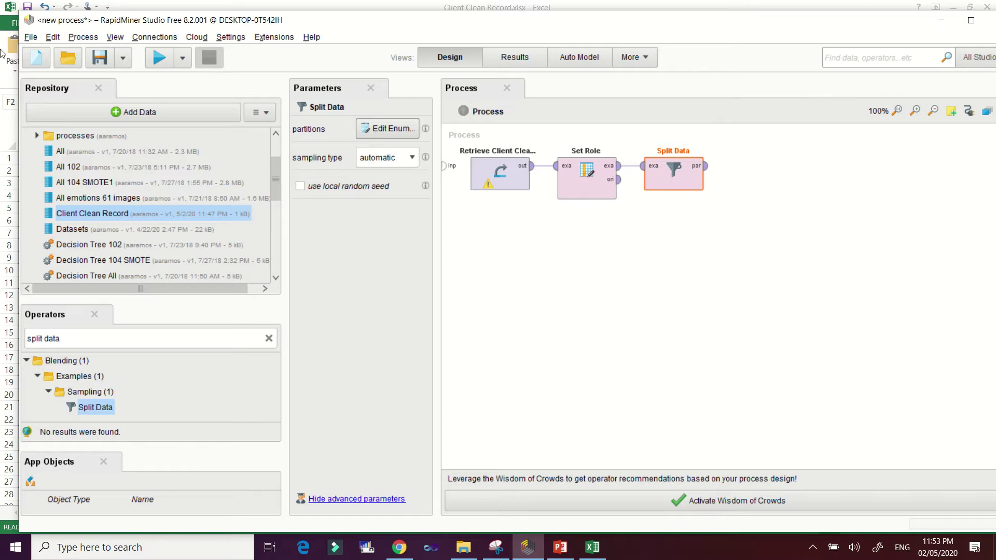
# Step: Add a Decision Tree operator beside Split Data and connect the first partition output to its training input
pyautogui.tripleClick(80, 342)
pyautogui.write('d')
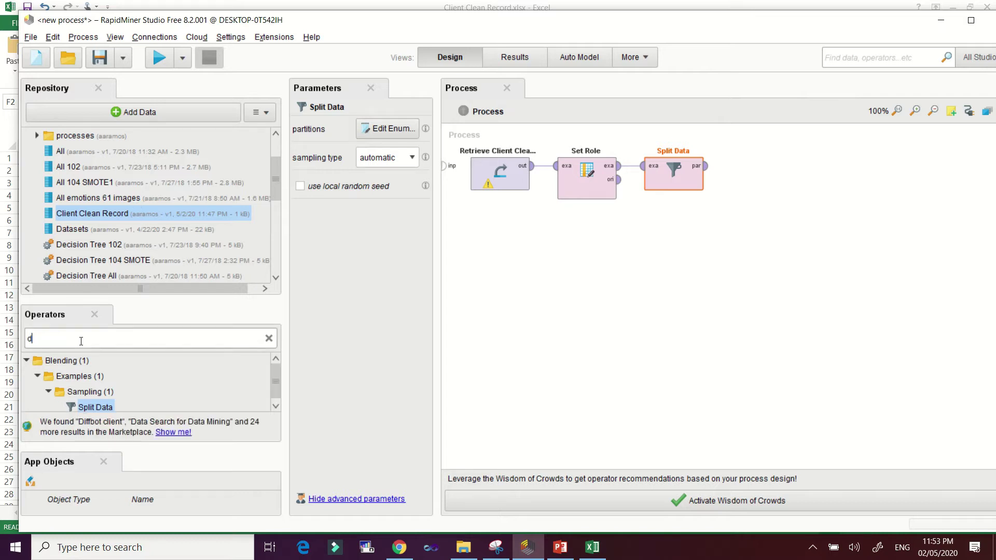
pyautogui.write('ecision')
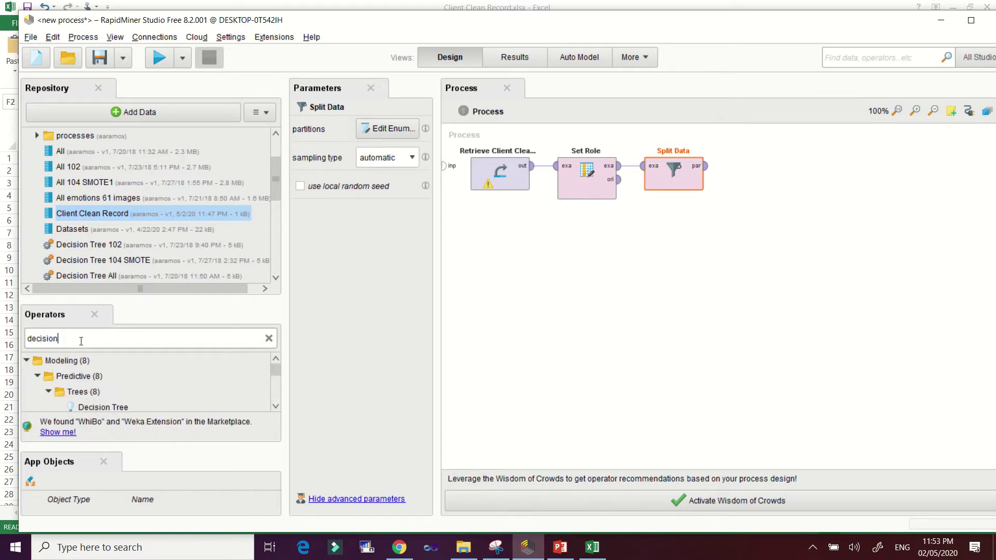
pyautogui.moveTo(103, 407); pyautogui.dragTo(830, 135)
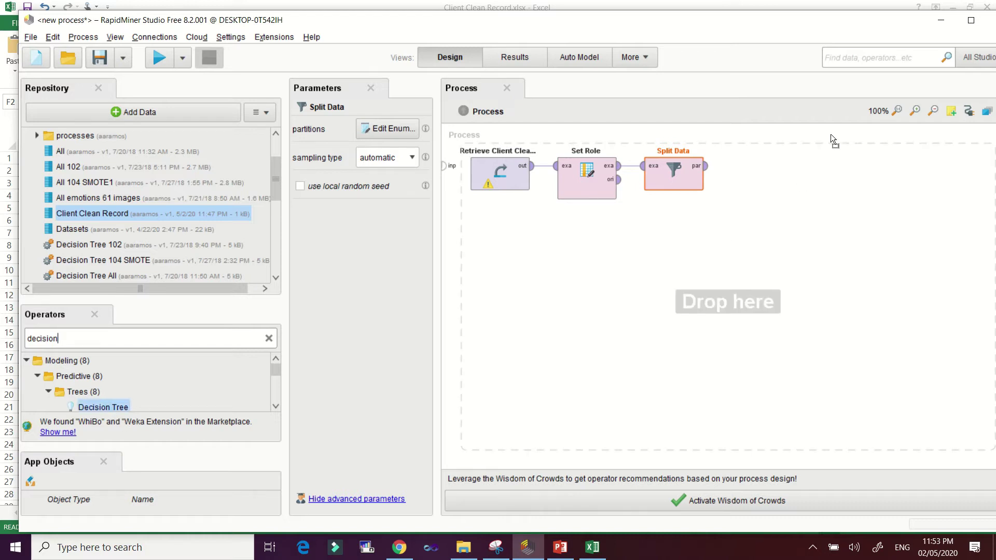
pyautogui.moveTo(771, 165); pyautogui.dragTo(772, 166)
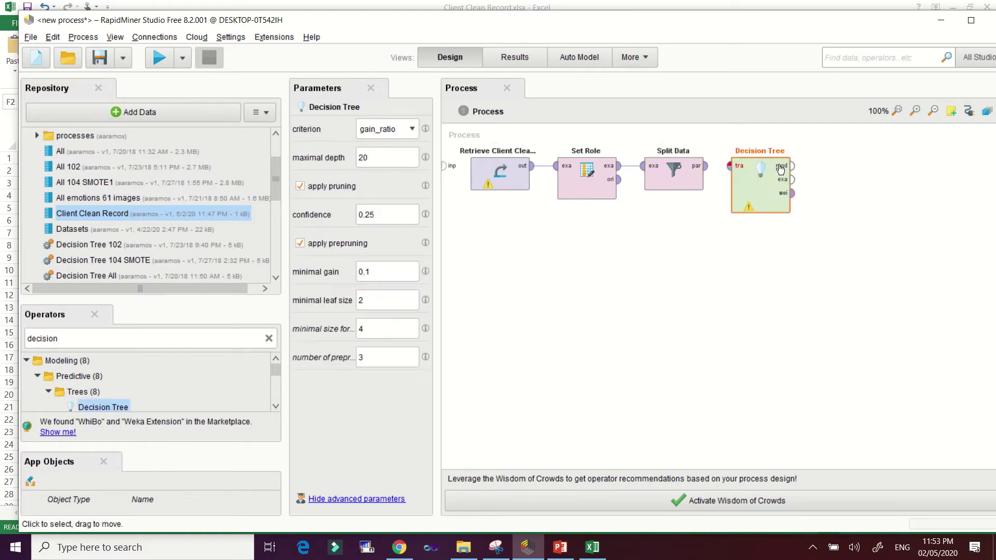
pyautogui.click(709, 172)
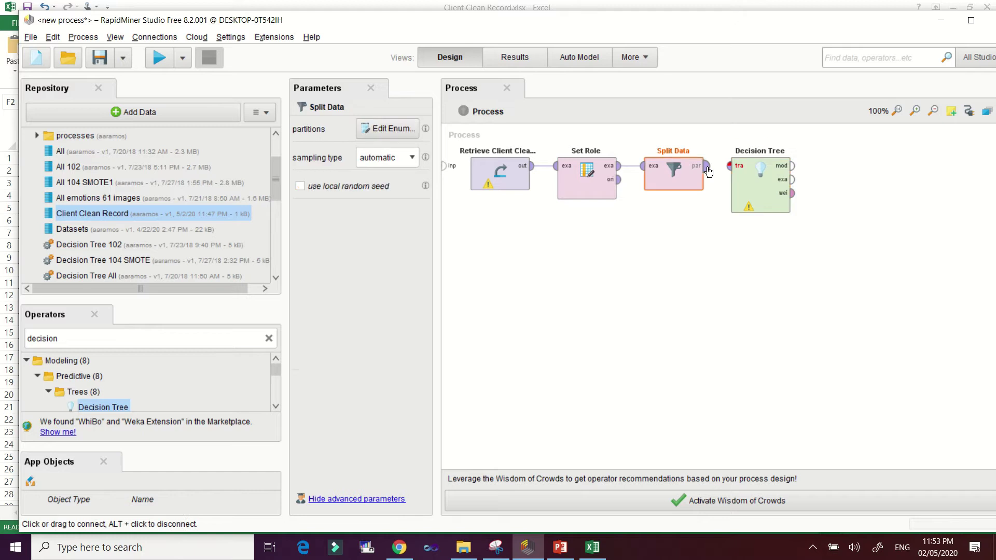
pyautogui.click(707, 166)
pyautogui.click(730, 166)
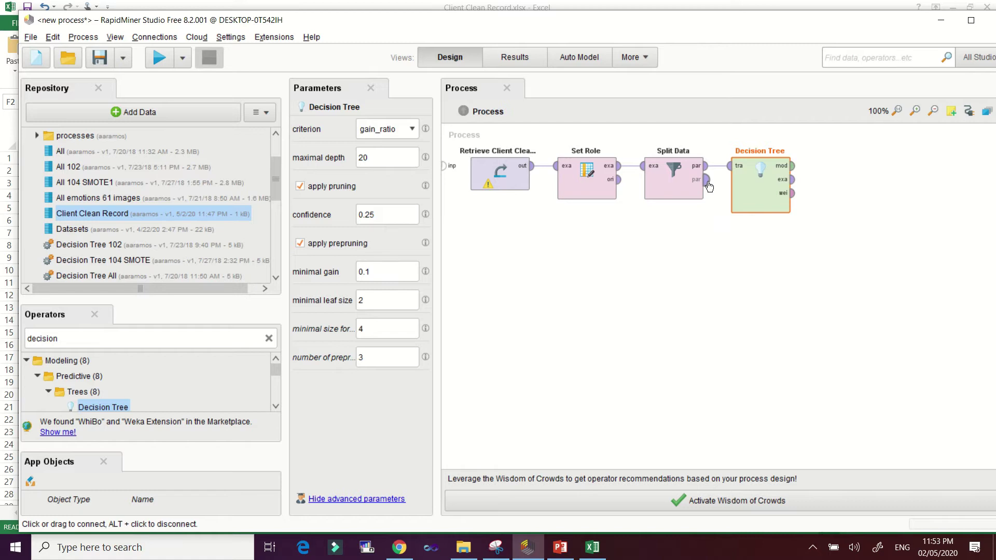
# Step: Find the Apply Model operator and place it in the process below Decision Tree
pyautogui.moveTo(707, 187)
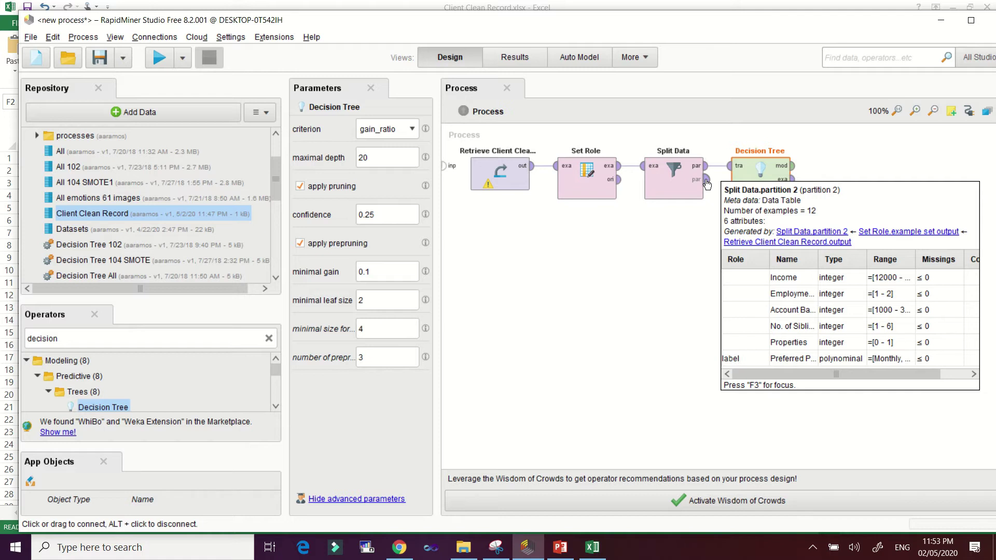
pyautogui.doubleClick(102, 339)
pyautogui.write('ap')
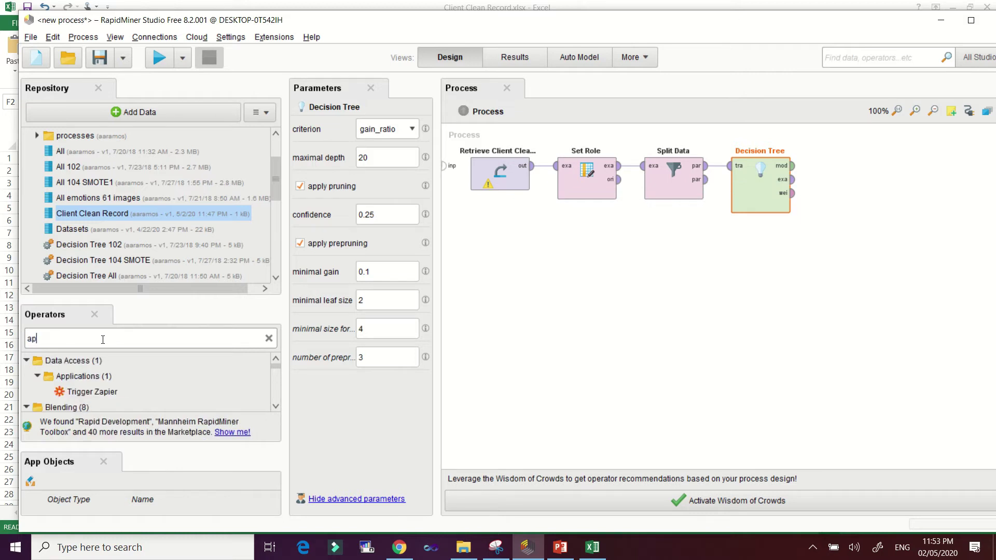
pyautogui.write('plymod')
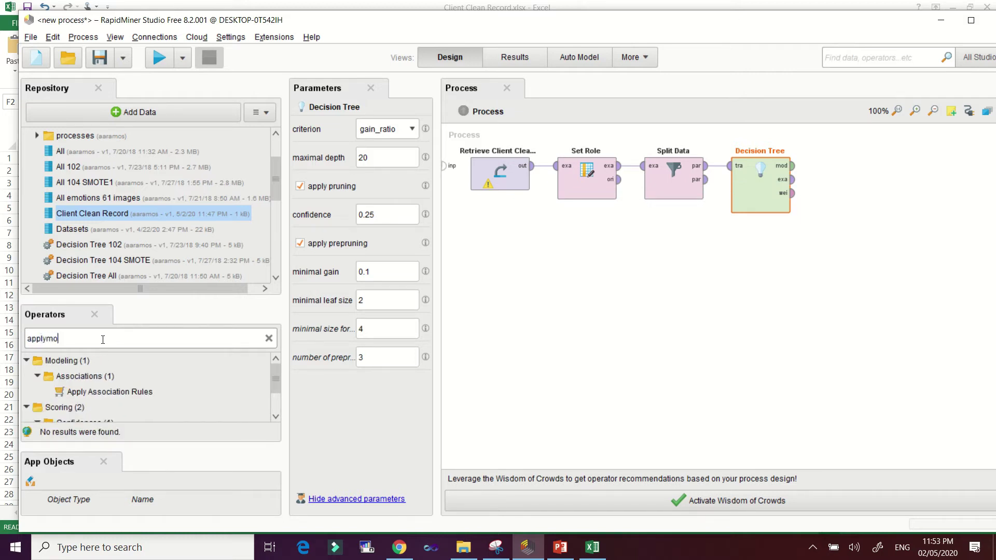
pyautogui.press('BackSpace')
pyautogui.press('BackSpace')
pyautogui.press('BackSpace')
pyautogui.write('model')
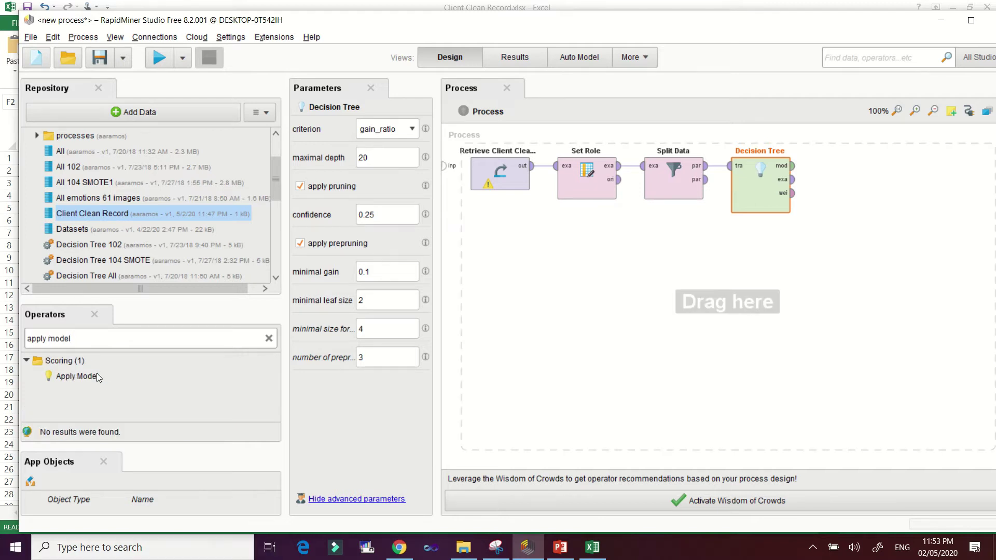
pyautogui.moveTo(87, 381); pyautogui.dragTo(810, 308)
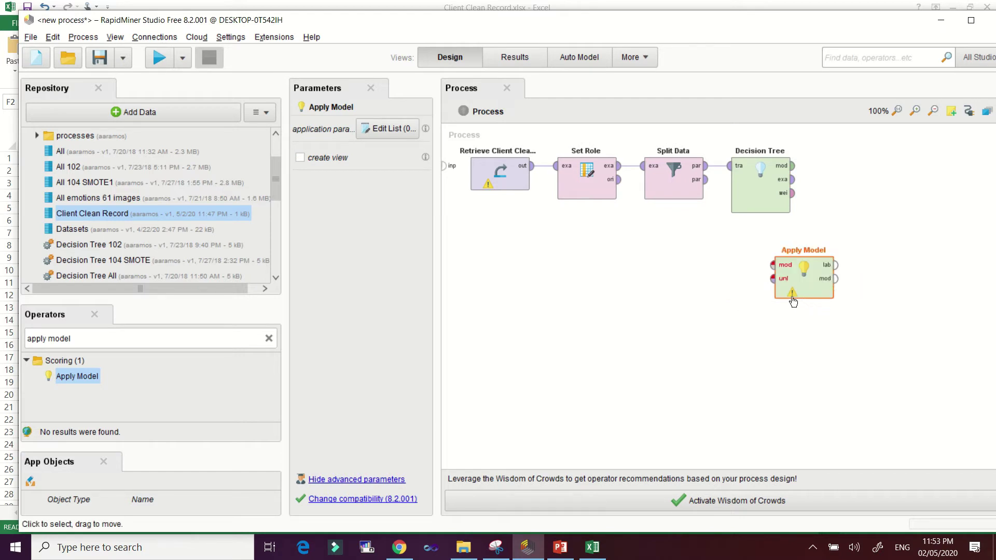
pyautogui.click(706, 180)
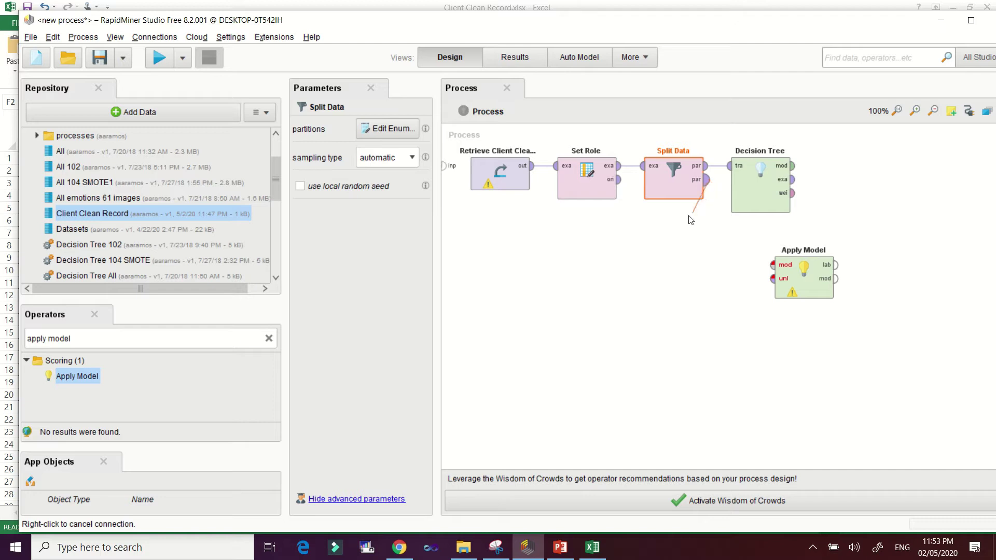
pyautogui.click(773, 278)
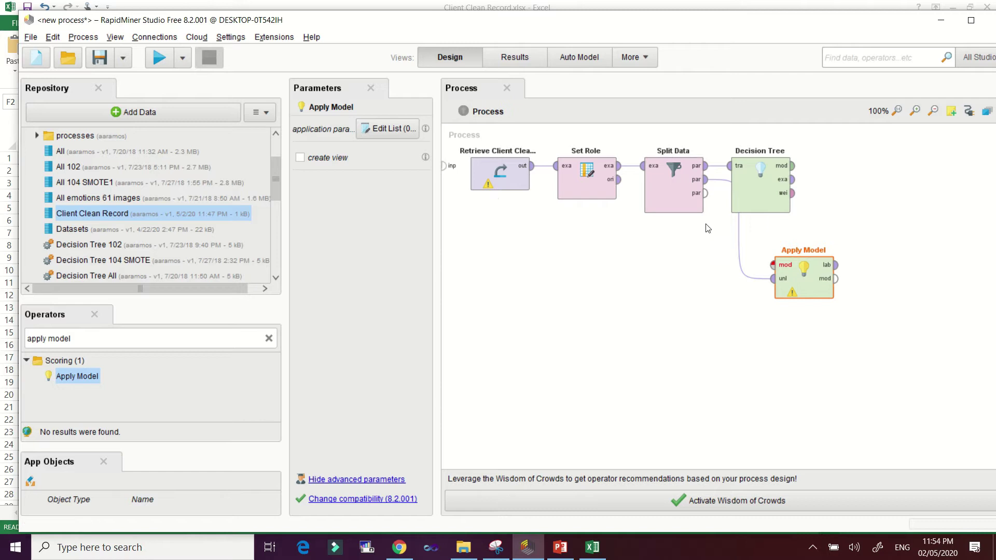
pyautogui.keyDown('alt'); pyautogui.click(737, 232); pyautogui.keyUp('alt')
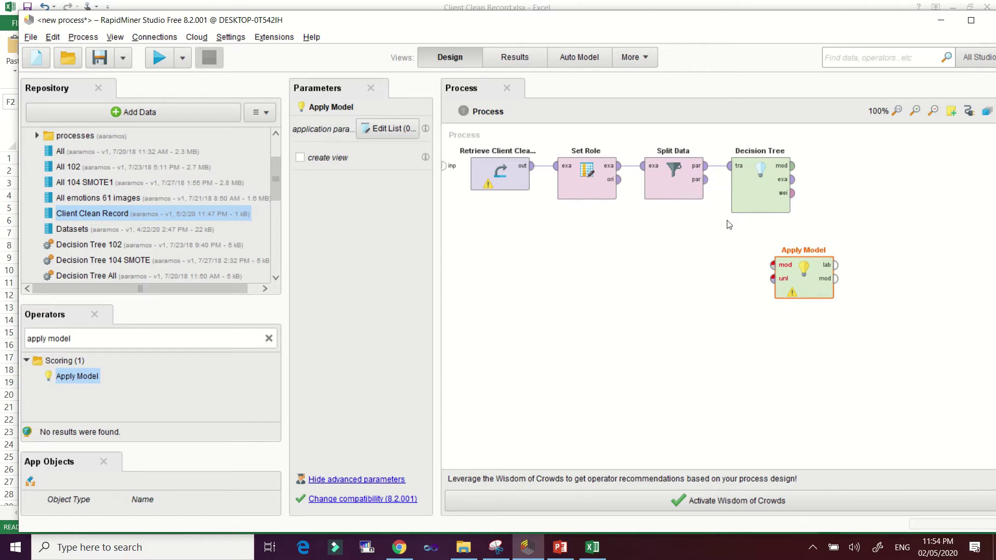
# Step: Connect Split Data's second partition to Apply Model's unlabelled input and Decision Tree's model output to its model input
pyautogui.click(706, 180)
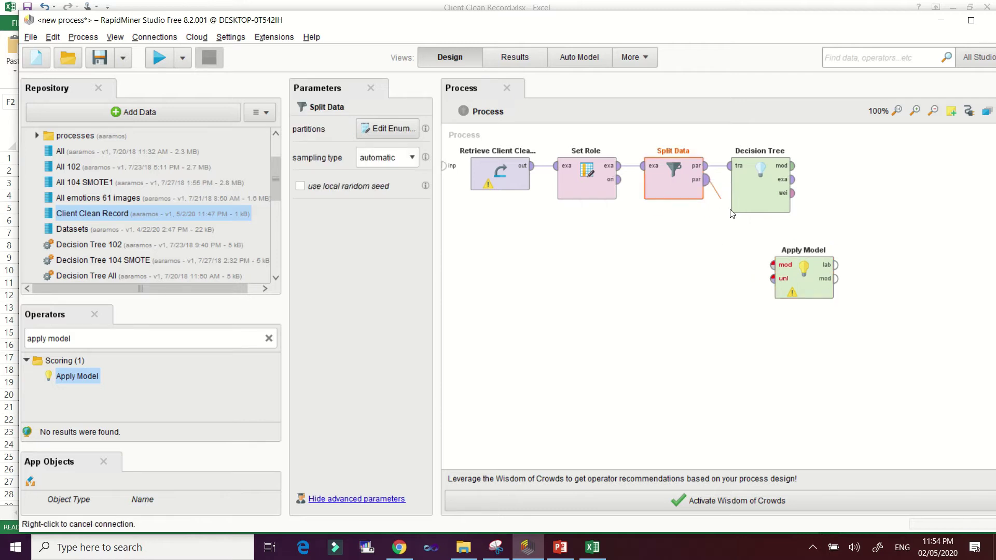
pyautogui.click(773, 278)
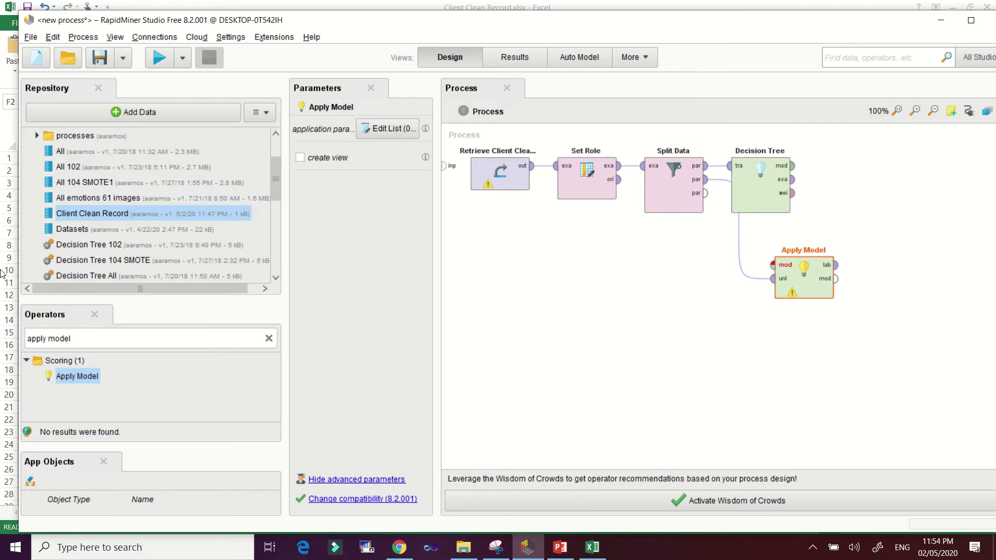
pyautogui.click(792, 166)
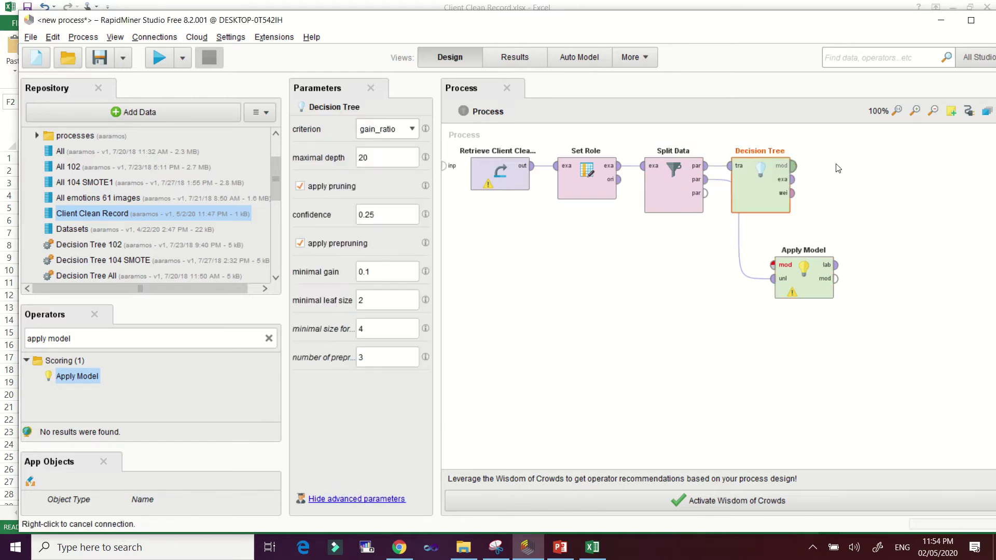
pyautogui.click(773, 267)
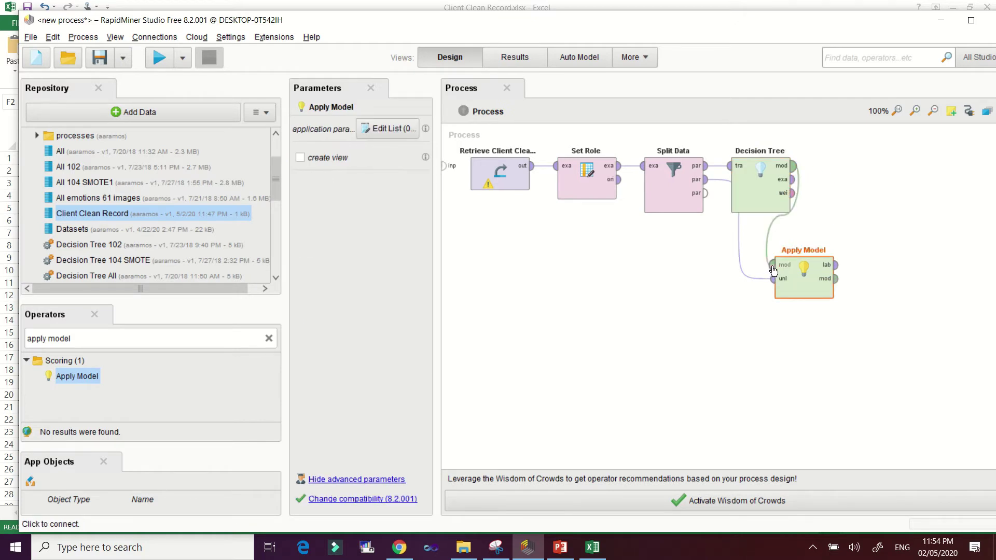
# Step: Add a Performance (Classification) operator beside Decision Tree and connect Apply Model's labelled output to its labelled input
pyautogui.moveTo(758, 29); pyautogui.dragTo(712, 30)
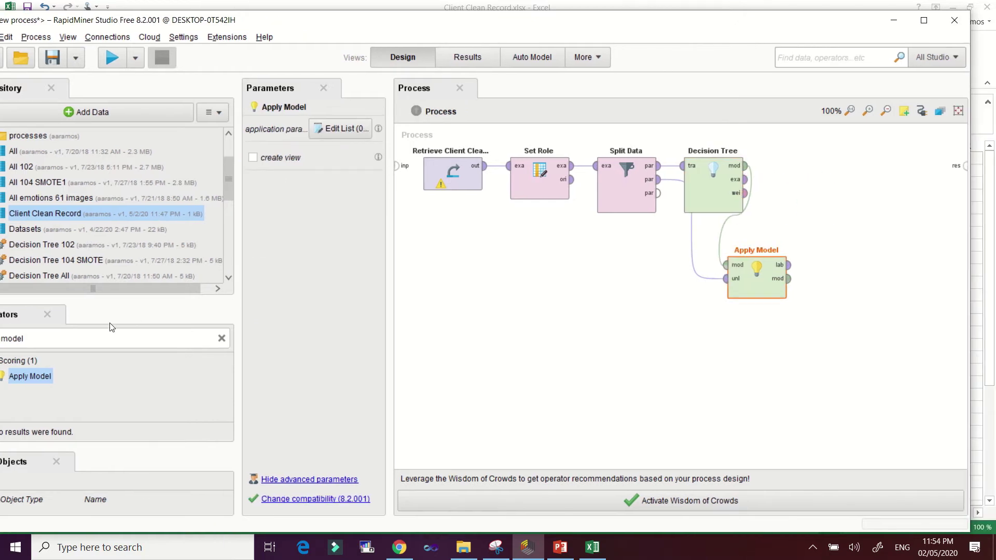
pyautogui.moveTo(468, 21); pyautogui.dragTo(498, 27)
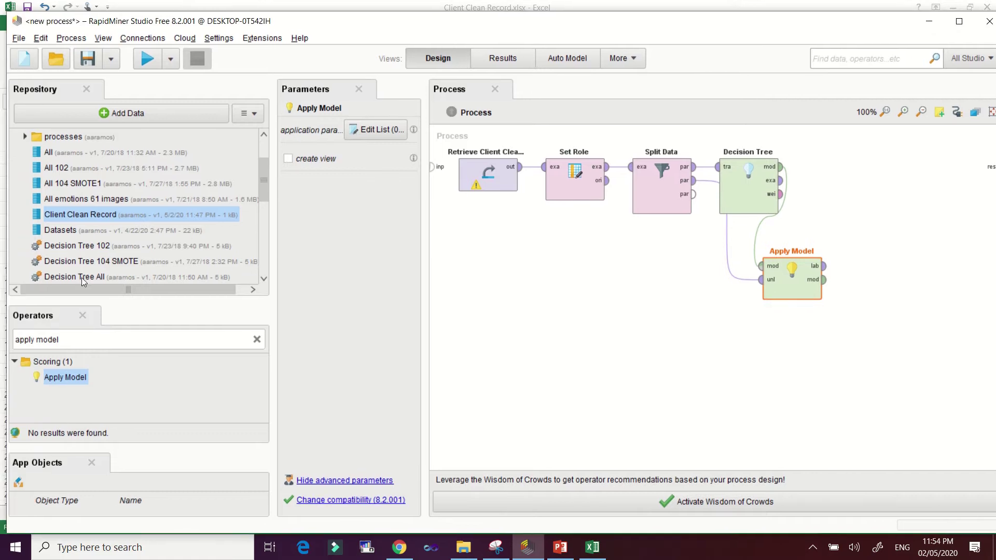
pyautogui.click(77, 339)
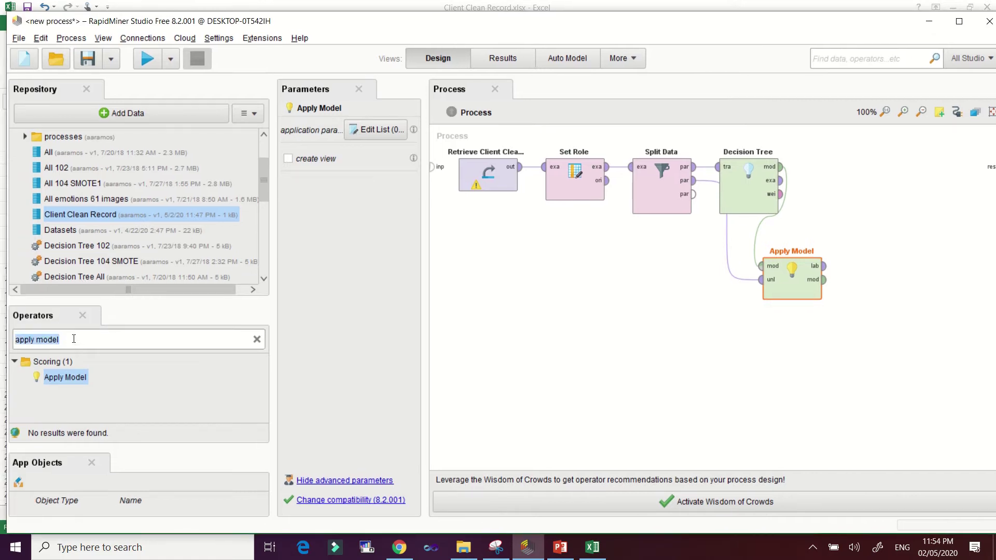
pyautogui.write('performance')
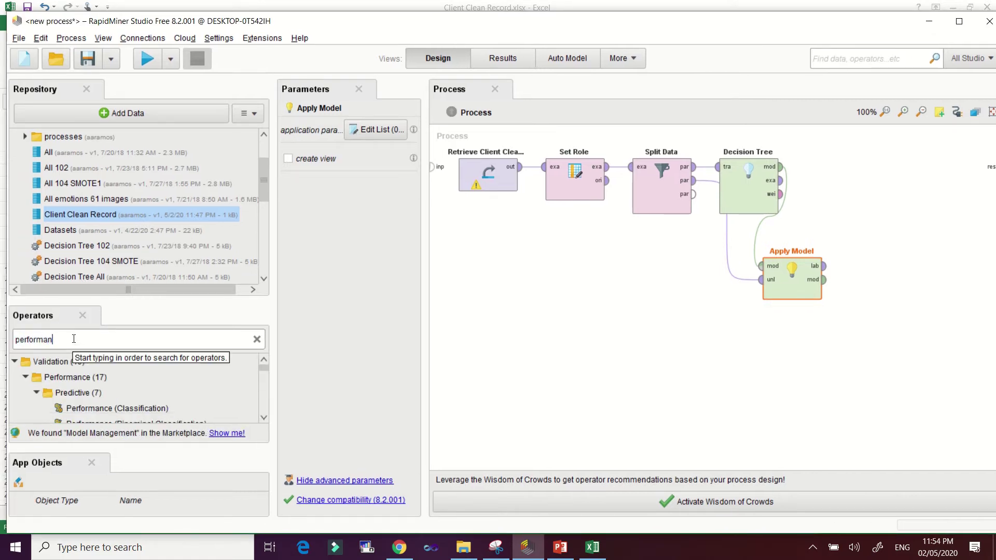
pyautogui.moveTo(160, 409); pyautogui.dragTo(162, 410)
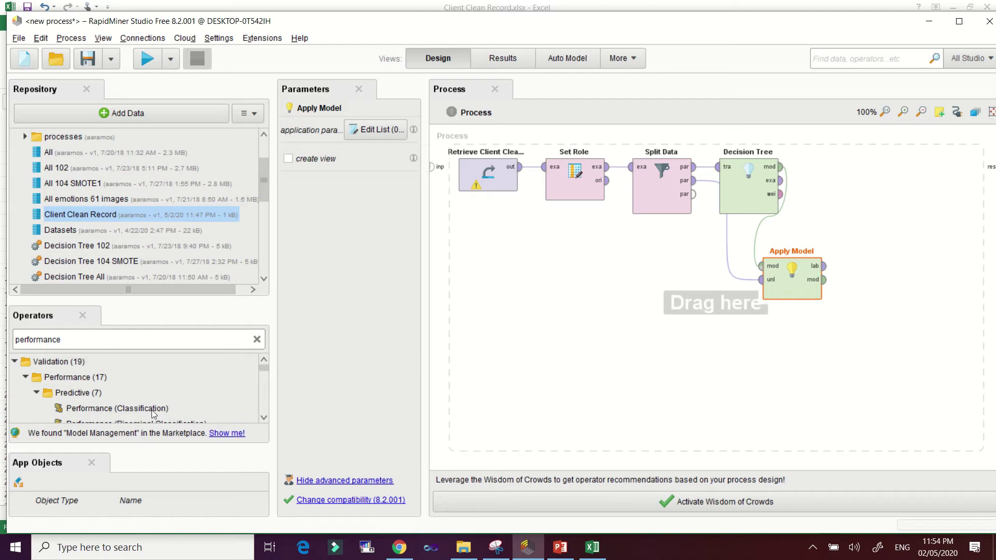
pyautogui.click(133, 410)
pyautogui.moveTo(134, 410); pyautogui.dragTo(878, 201)
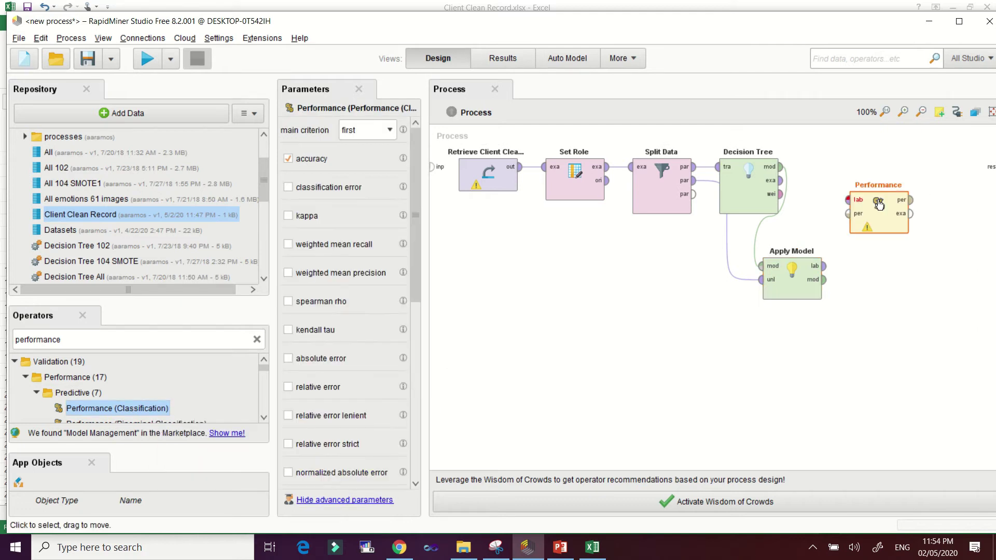
pyautogui.click(824, 266)
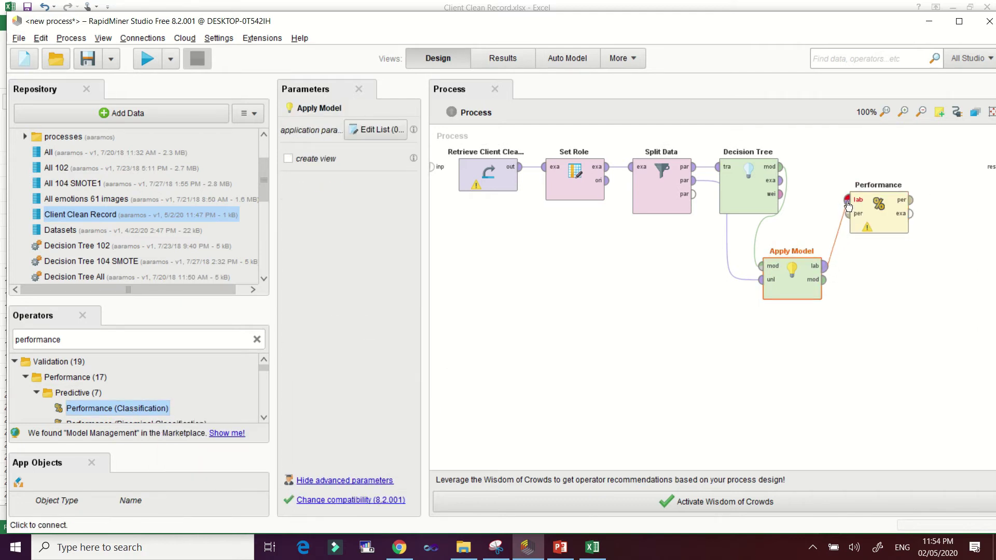
pyautogui.click(847, 200)
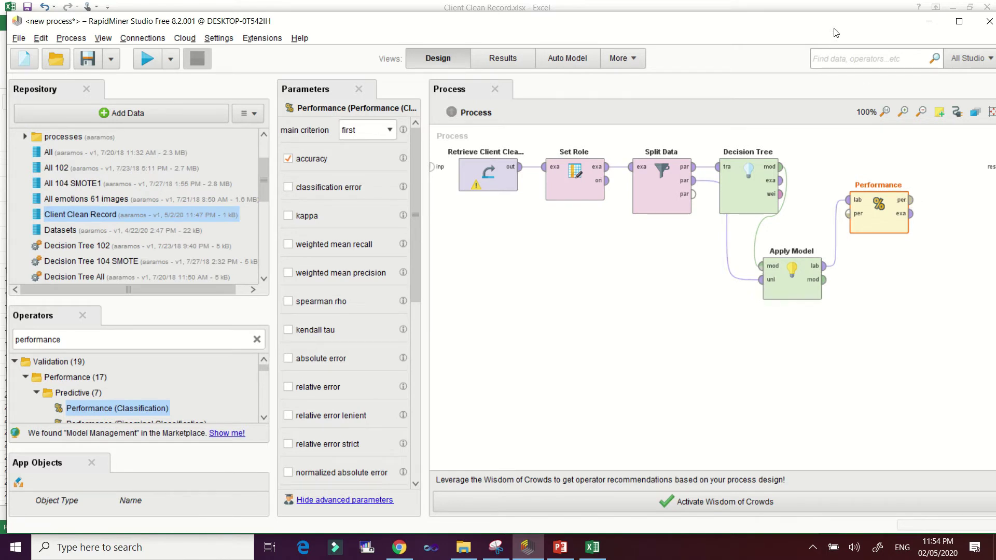
# Step: Connect Performance's performance and example outputs and Apply Model's model output to separate result ports of the process
pyautogui.moveTo(834, 23); pyautogui.dragTo(766, 28)
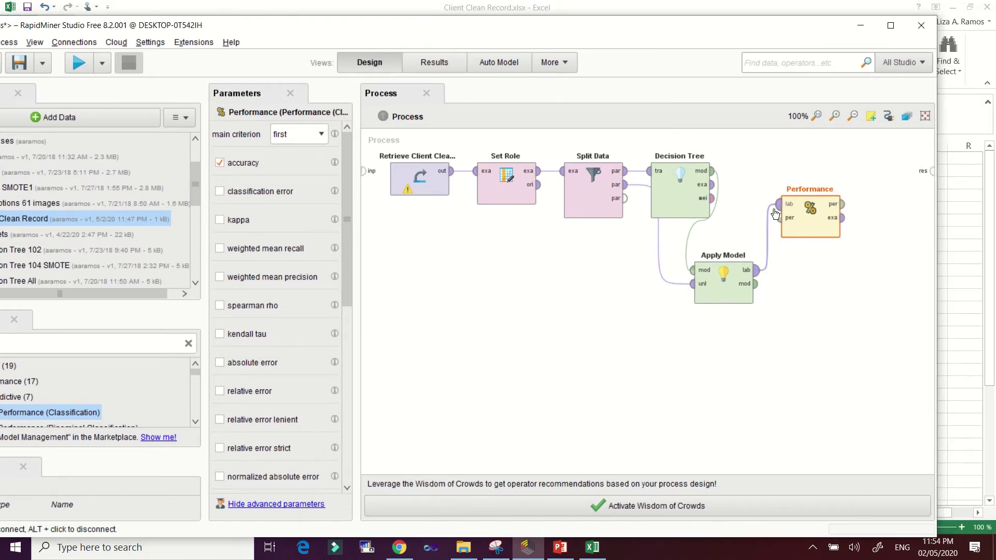
pyautogui.click(843, 204)
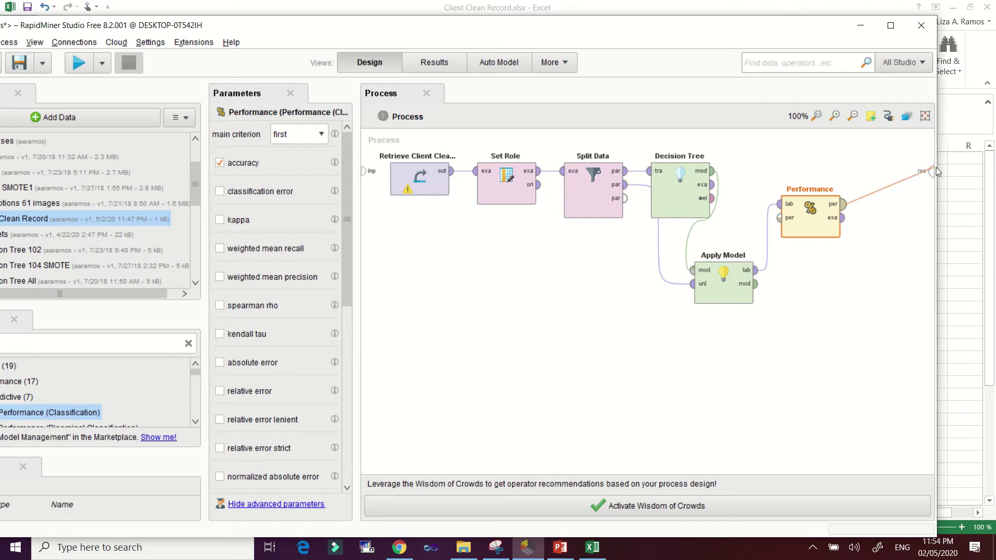
pyautogui.click(932, 170)
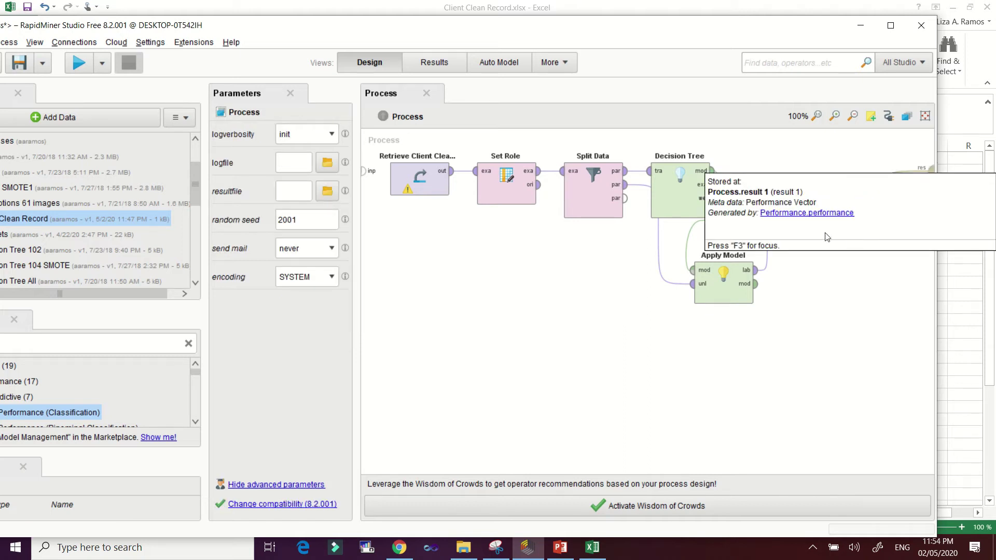
pyautogui.click(848, 221)
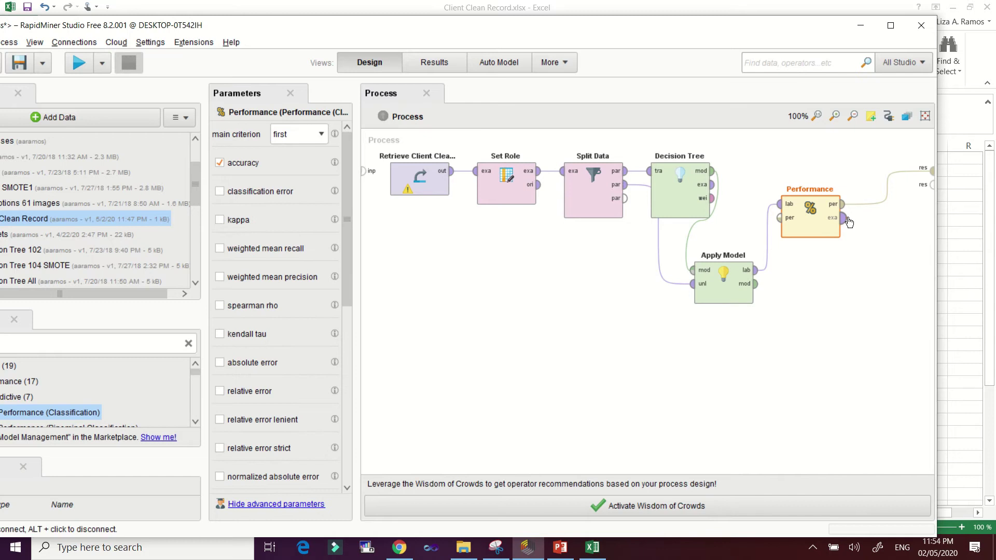
pyautogui.click(932, 191)
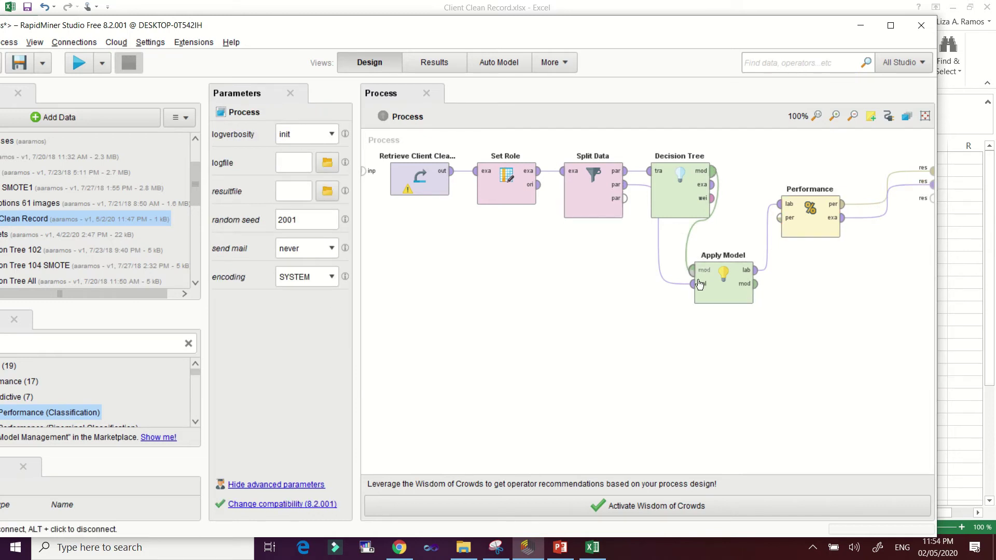
pyautogui.moveTo(758, 290)
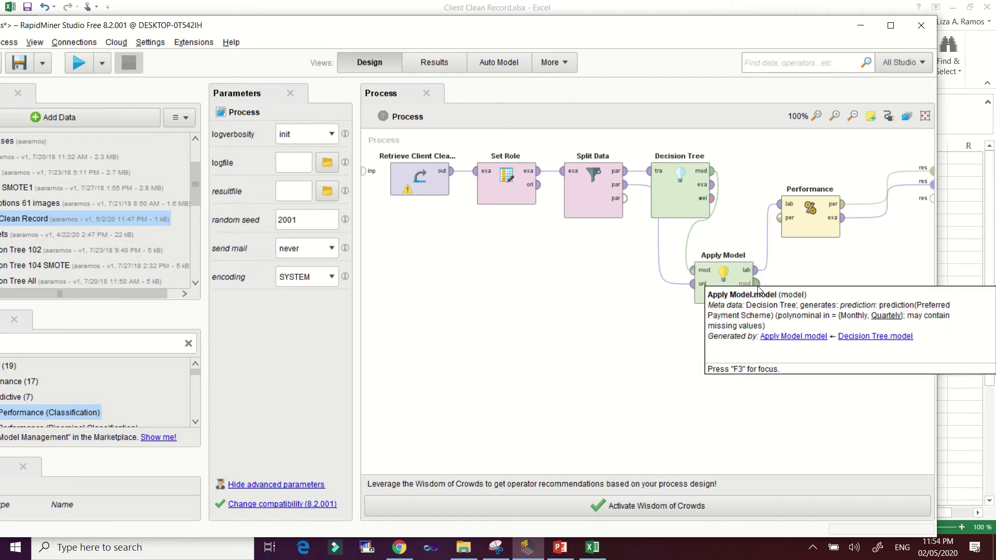
pyautogui.click(757, 286)
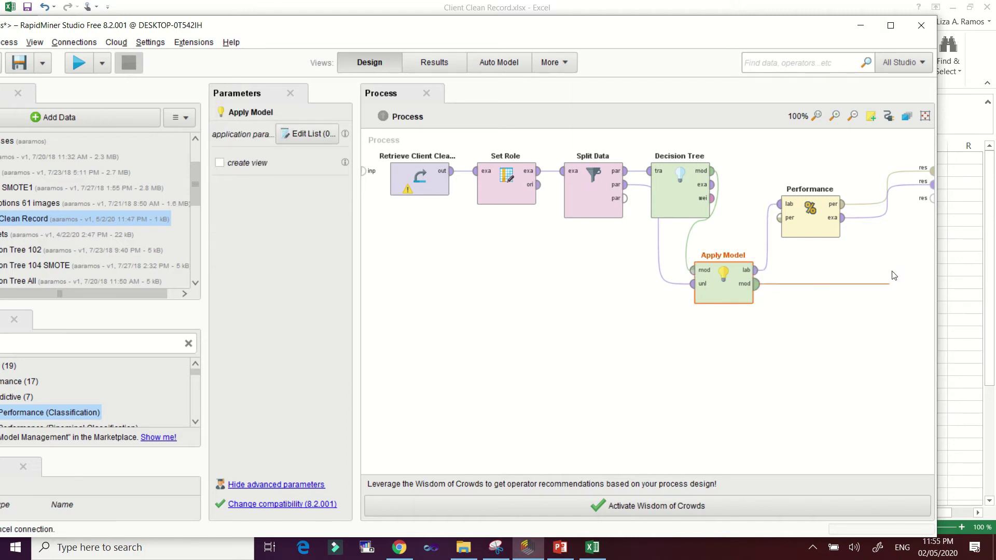
pyautogui.click(932, 199)
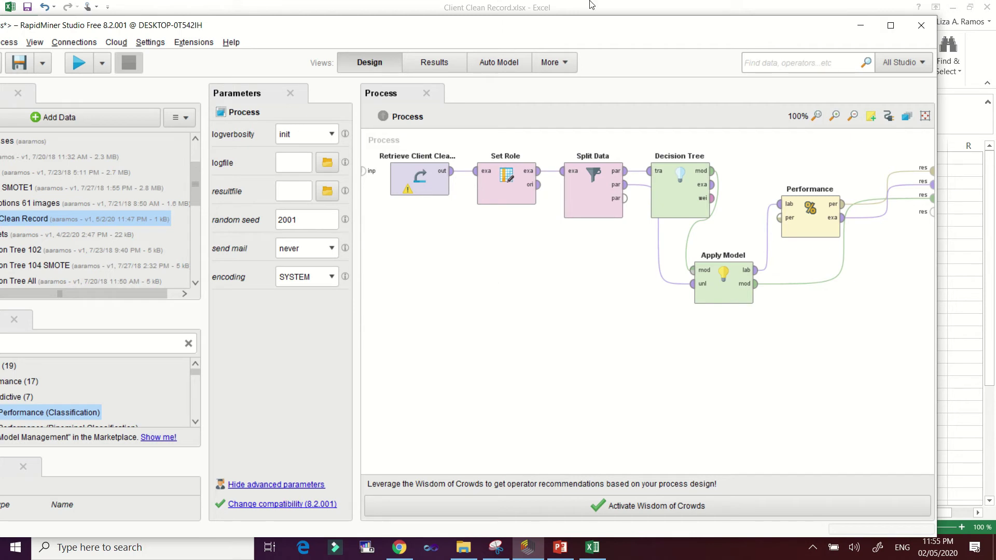
# Step: Run the completed process
pyautogui.moveTo(588, 32); pyautogui.dragTo(611, 21)
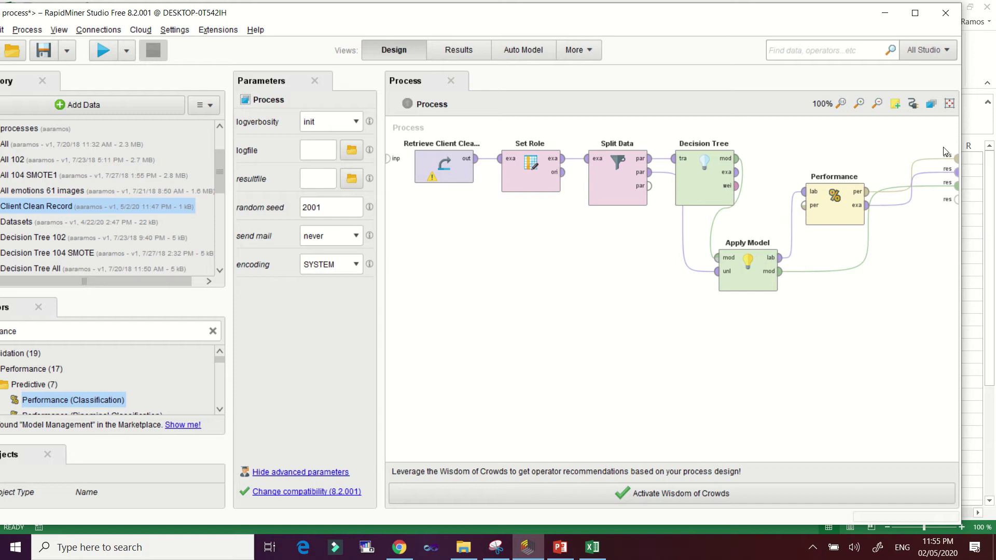
pyautogui.moveTo(541, 19); pyautogui.dragTo(594, 20)
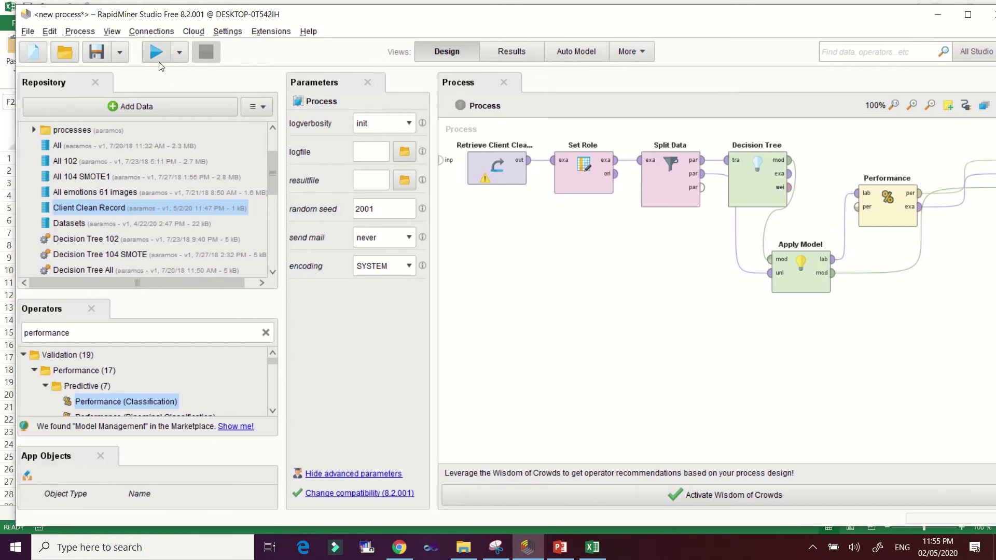
pyautogui.click(154, 56)
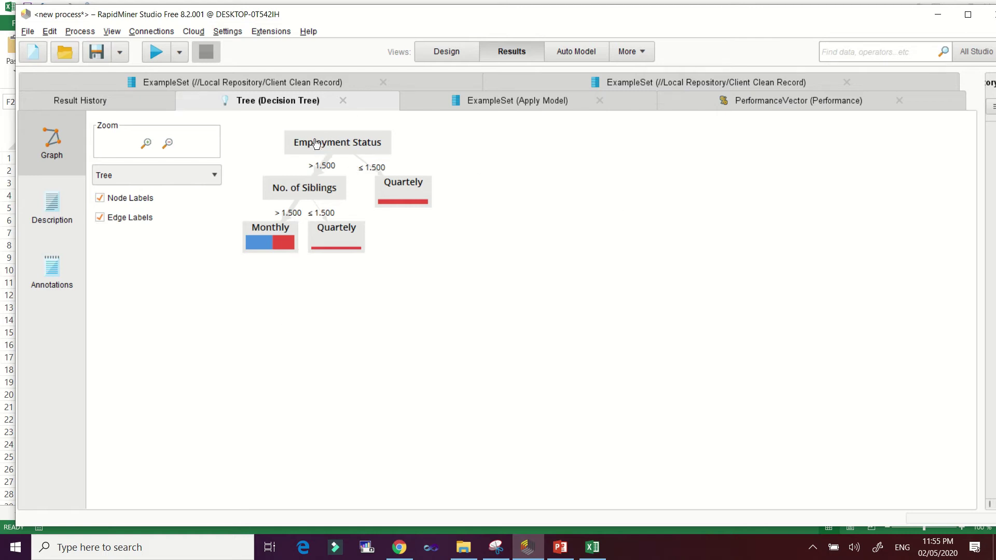
# Step: Examine the decision tree's nodes and leaf distributions, the Apply Model predictions and the confusion matrix
pyautogui.moveTo(316, 144)
pyautogui.moveTo(317, 192)
pyautogui.moveTo(258, 251)
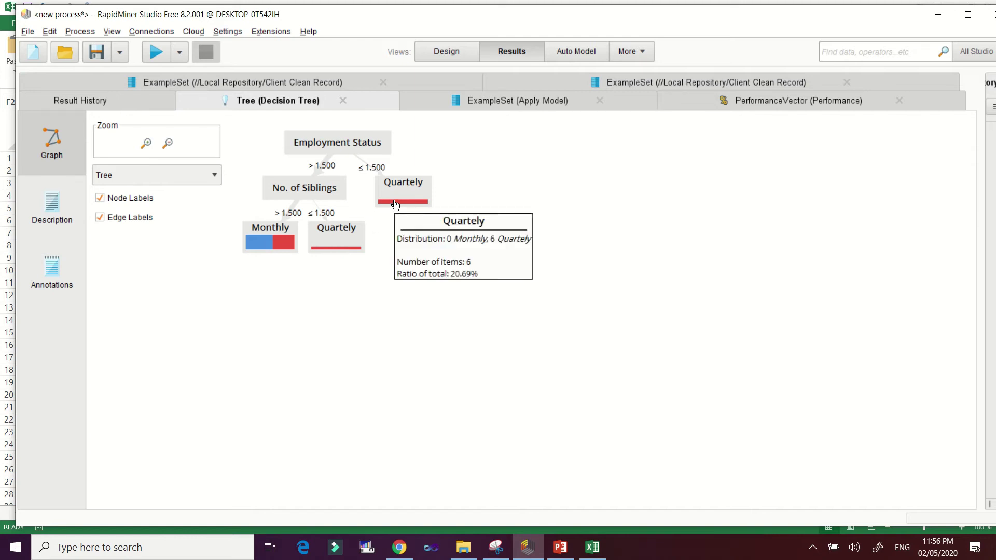
pyautogui.click(516, 105)
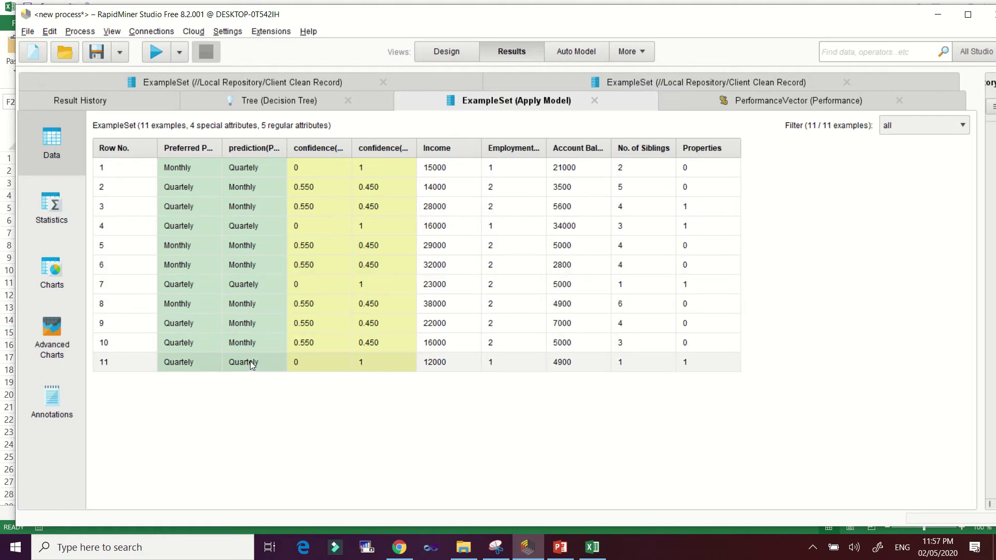
pyautogui.click(812, 106)
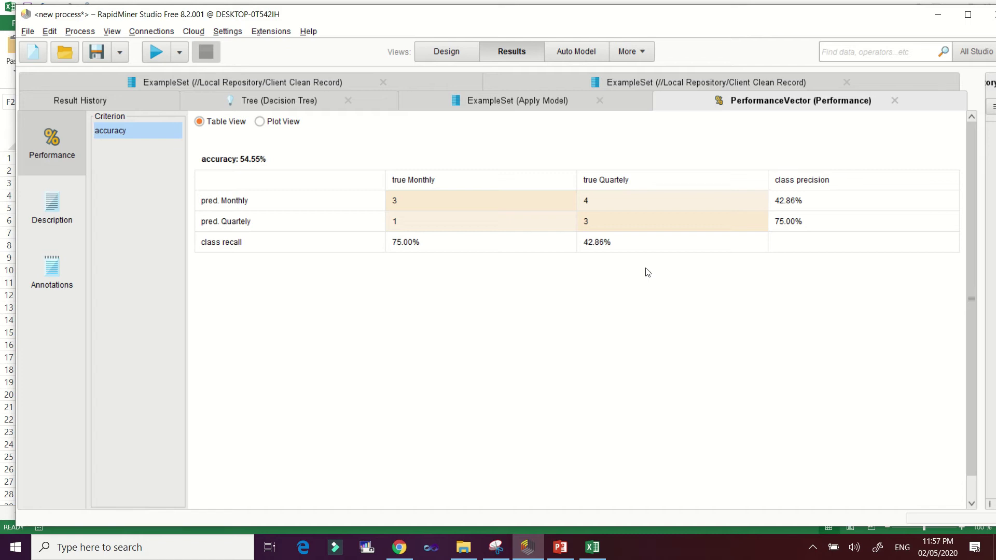
# Step: Review the criterion options of the Decision Tree operator and look again at the generated tree graph
pyautogui.click(467, 57)
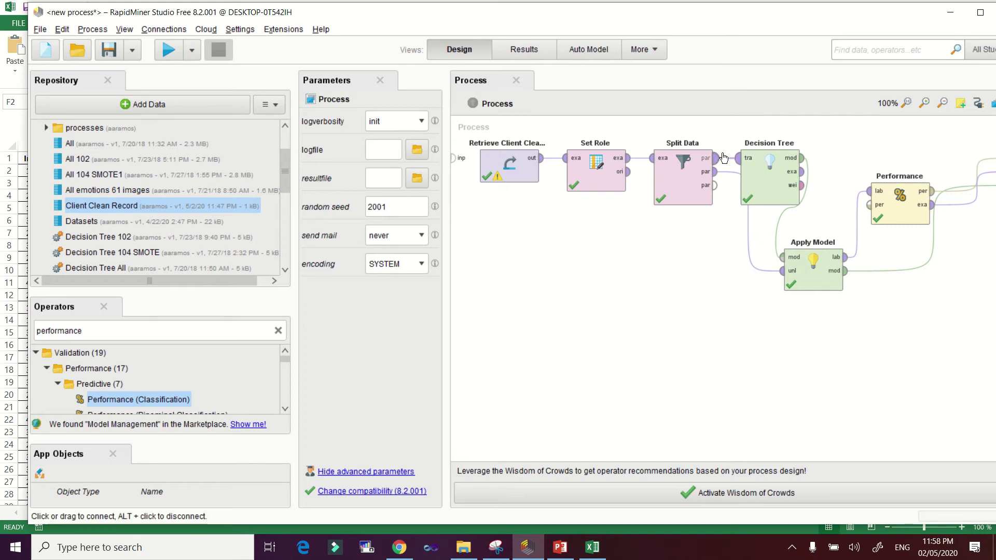
pyautogui.click(768, 197)
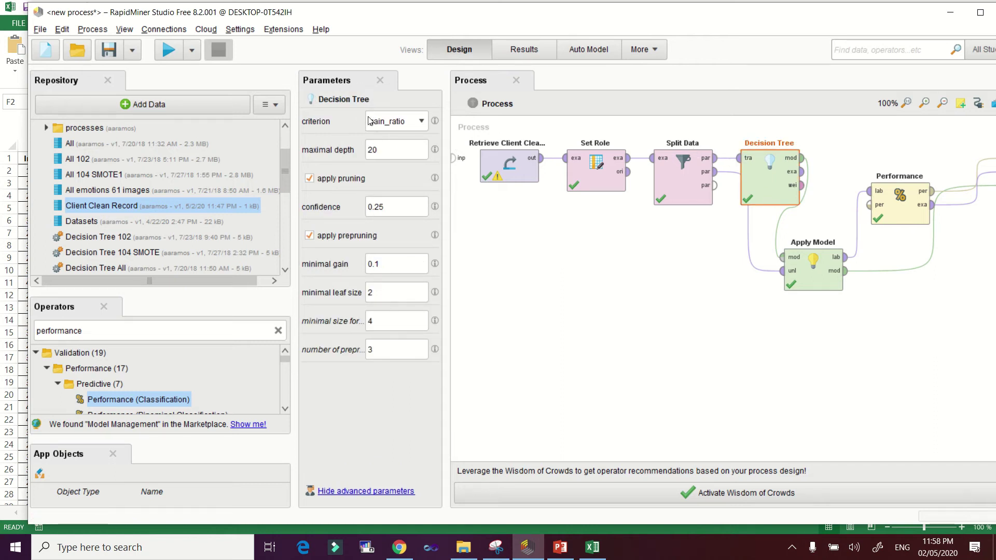
pyautogui.click(419, 127)
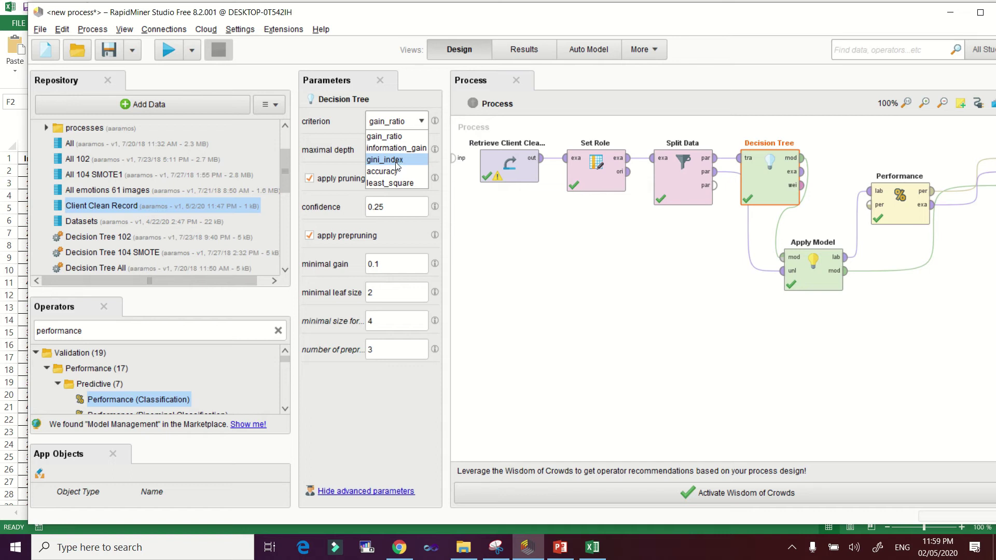
pyautogui.click(524, 49)
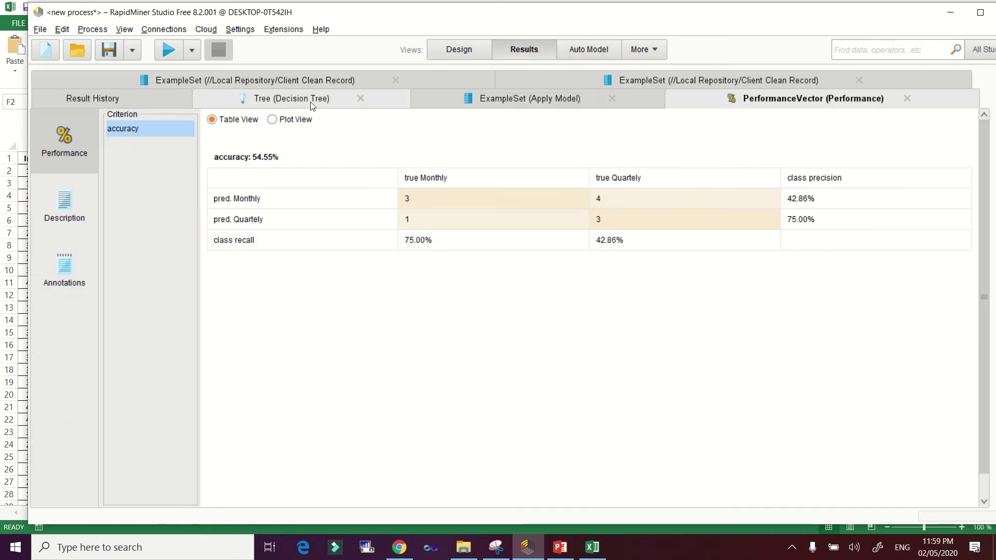
pyautogui.click(313, 105)
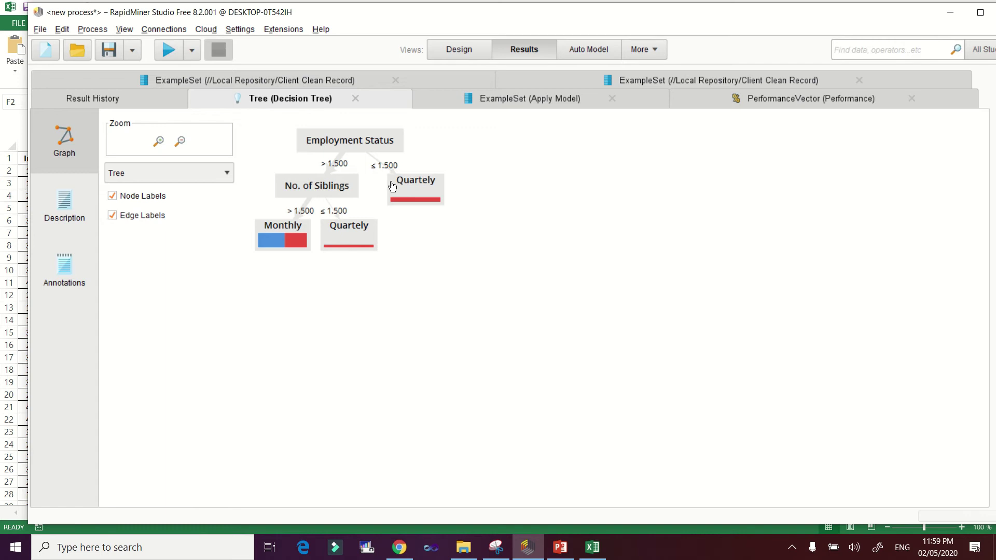
pyautogui.moveTo(393, 186)
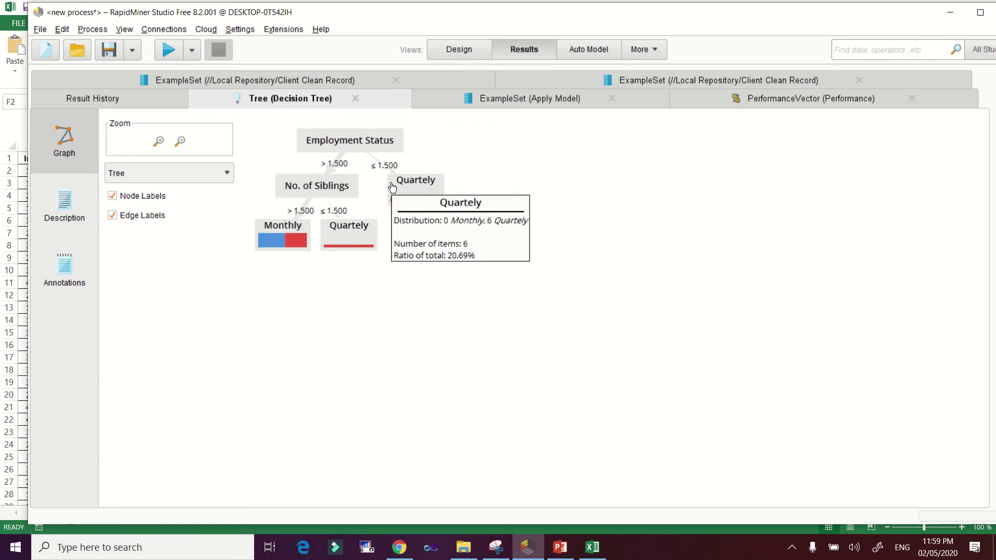
# Step: Change the Decision Tree criterion to gini_index and rerun the process
pyautogui.click(451, 52)
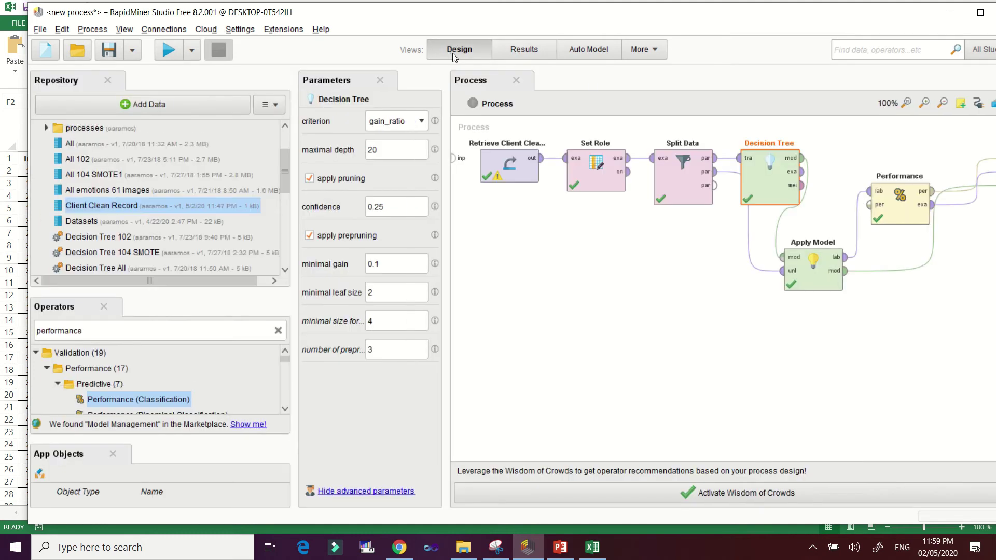
pyautogui.click(421, 120)
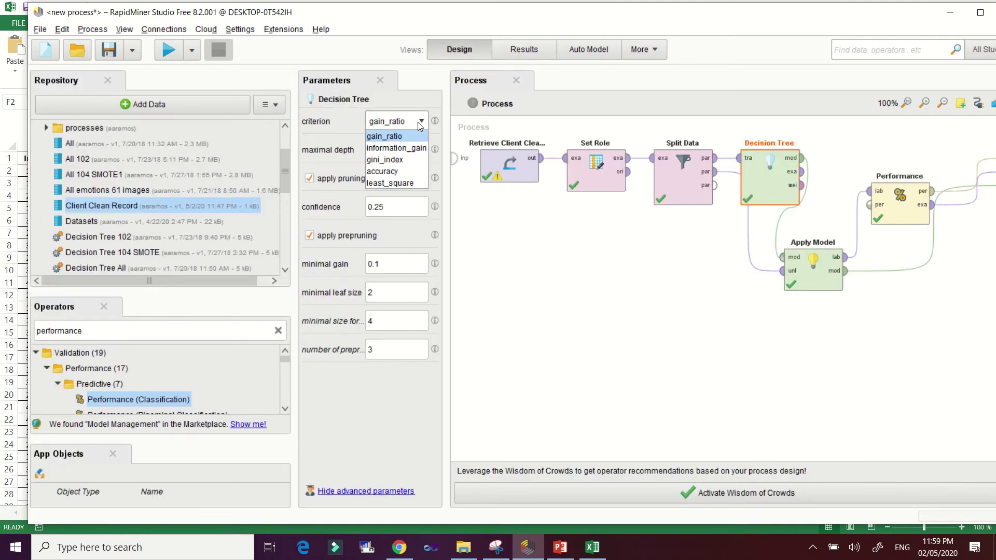
pyautogui.click(394, 160)
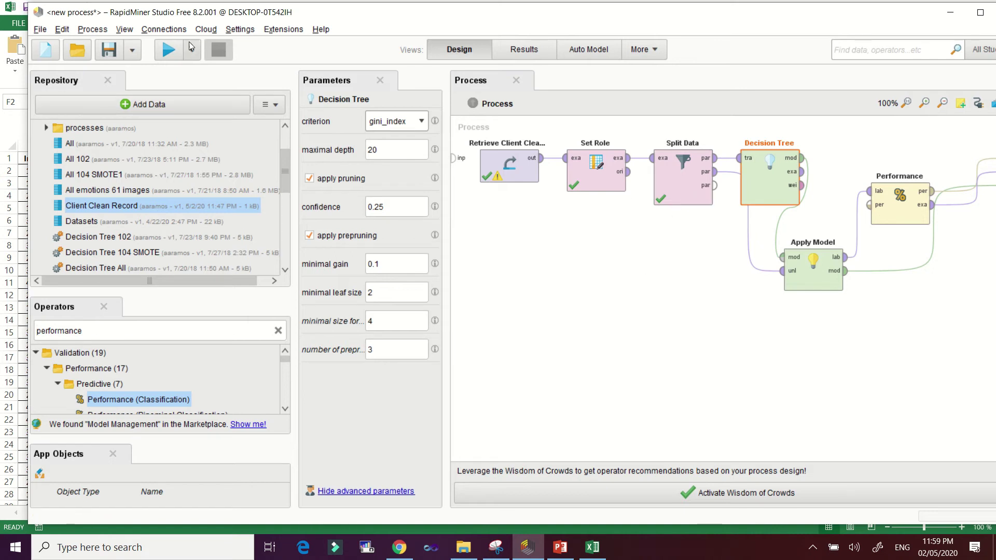
pyautogui.click(167, 52)
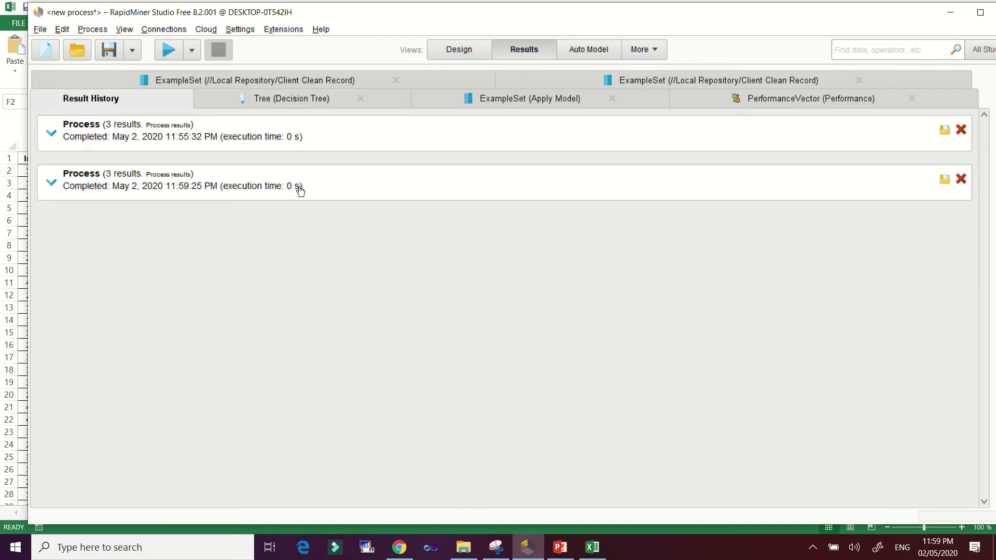
# Step: Inspect the latest run's result summary, its decision tree graph and the Apply Model predictions
pyautogui.click(799, 191)
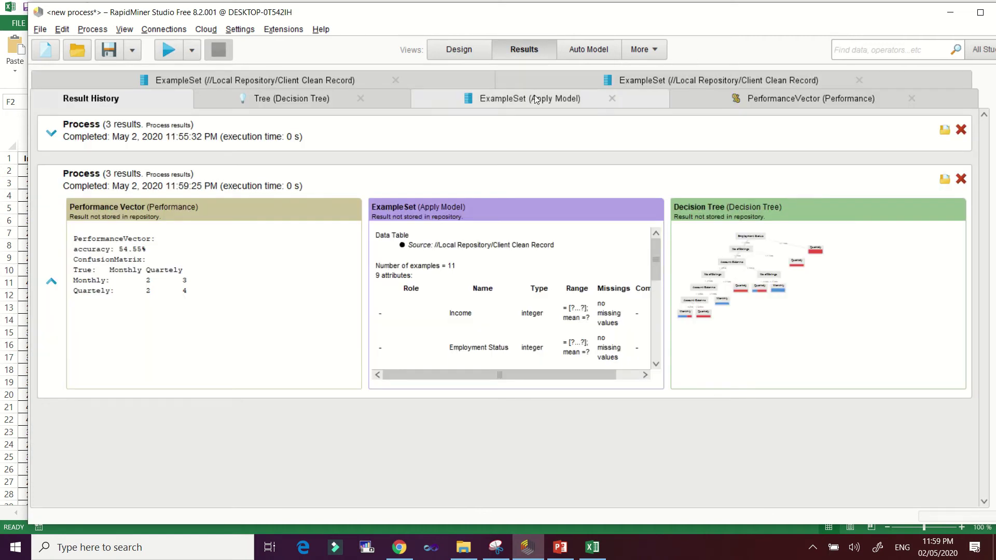
pyautogui.click(309, 98)
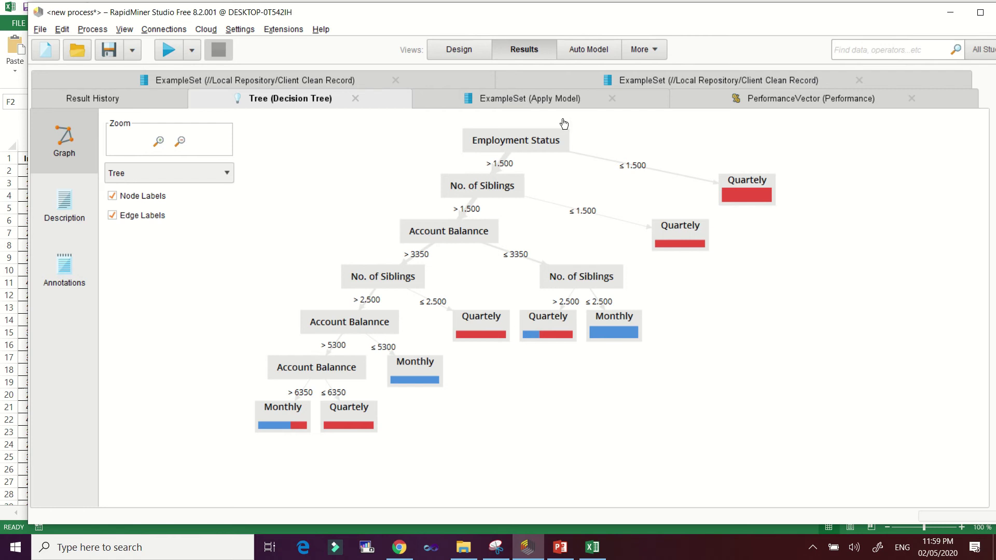
pyautogui.click(567, 102)
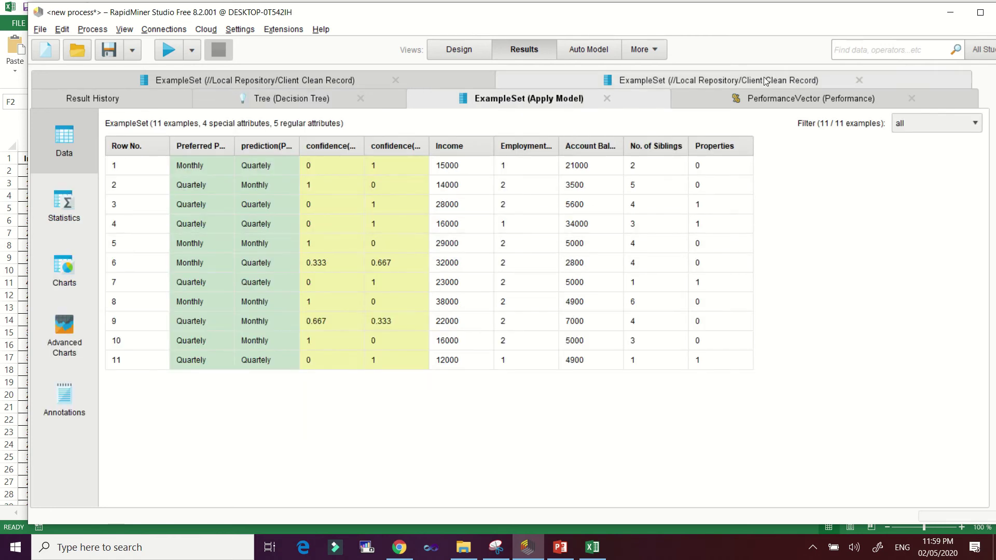
# Step: Review the performance confusion matrix, the Apply Model predictions and the decision tree graph of the gini_index run
pyautogui.click(762, 101)
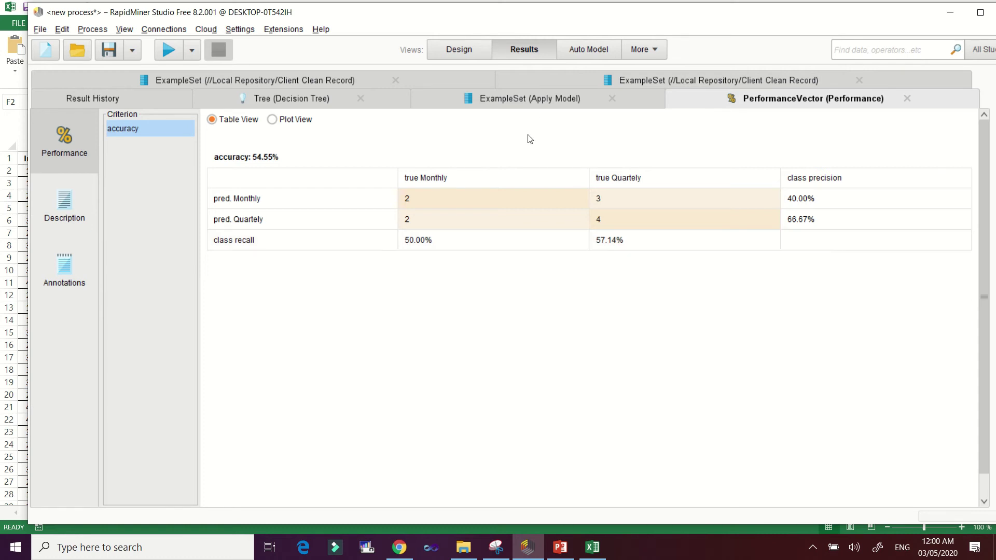
pyautogui.click(537, 101)
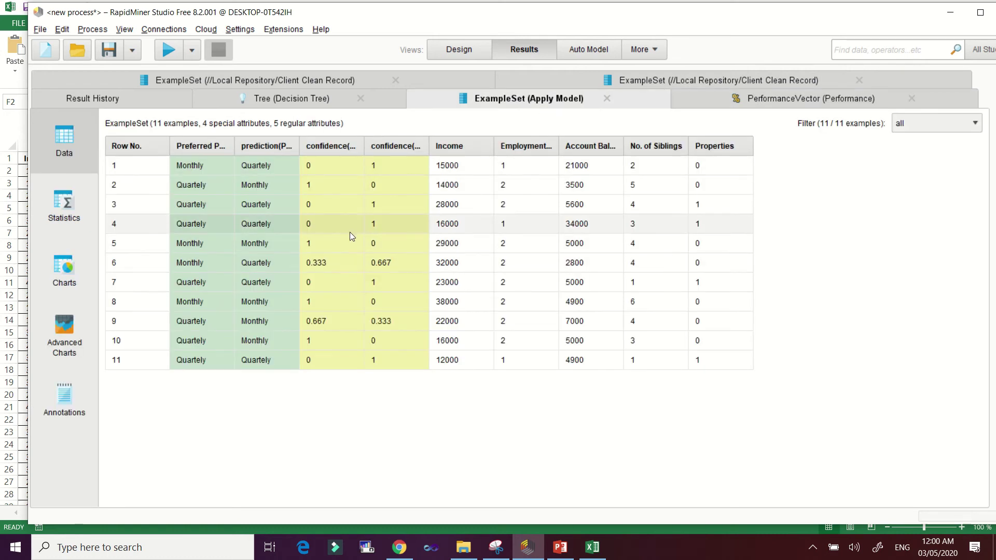
pyautogui.click(266, 99)
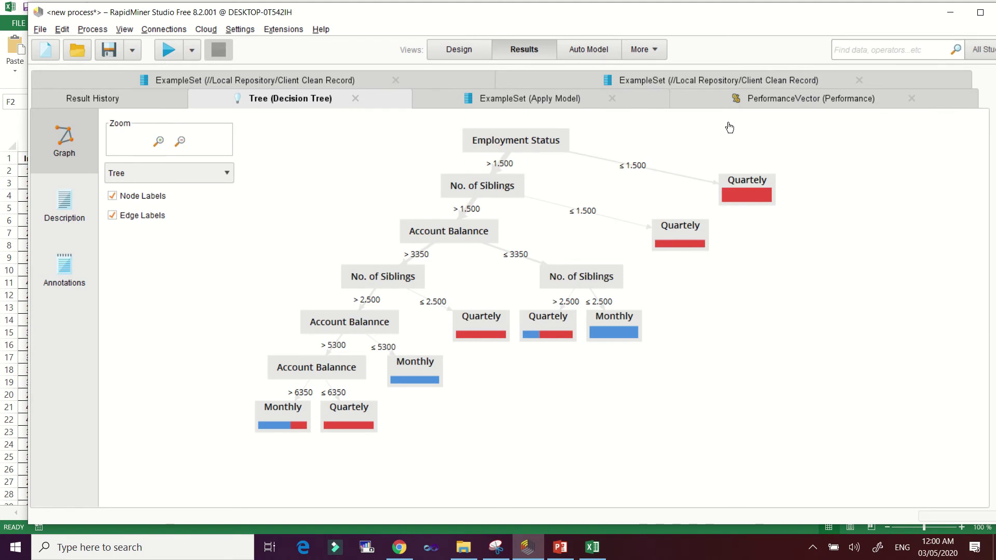
# Step: Review the sampling type options of the Split Data operator, keeping automatic selected
pyautogui.click(452, 53)
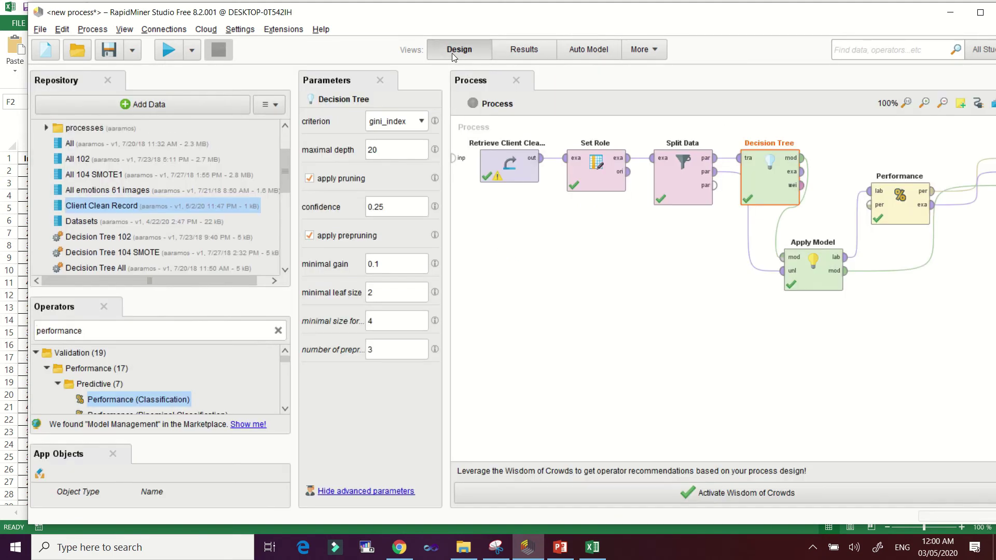
pyautogui.click(684, 186)
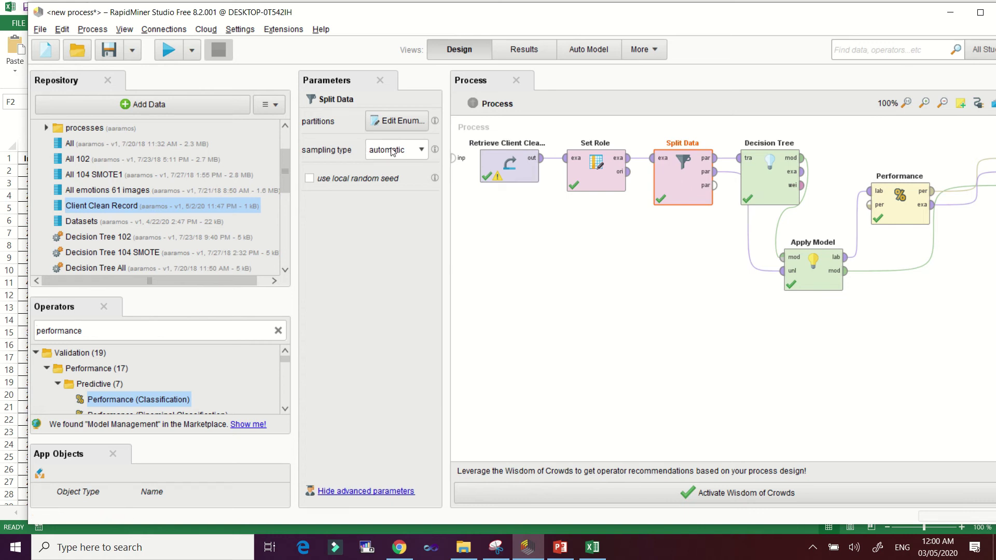
pyautogui.click(421, 155)
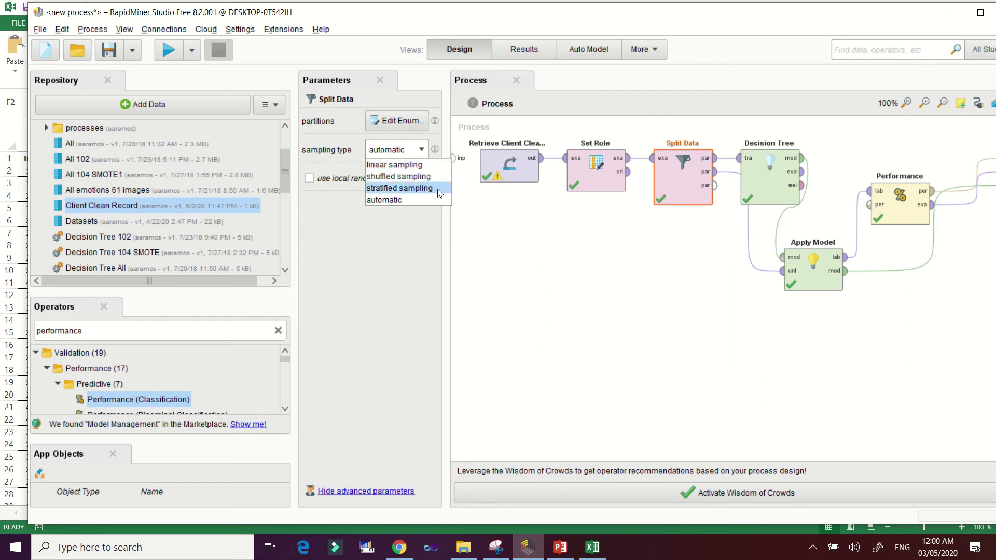
pyautogui.click(399, 199)
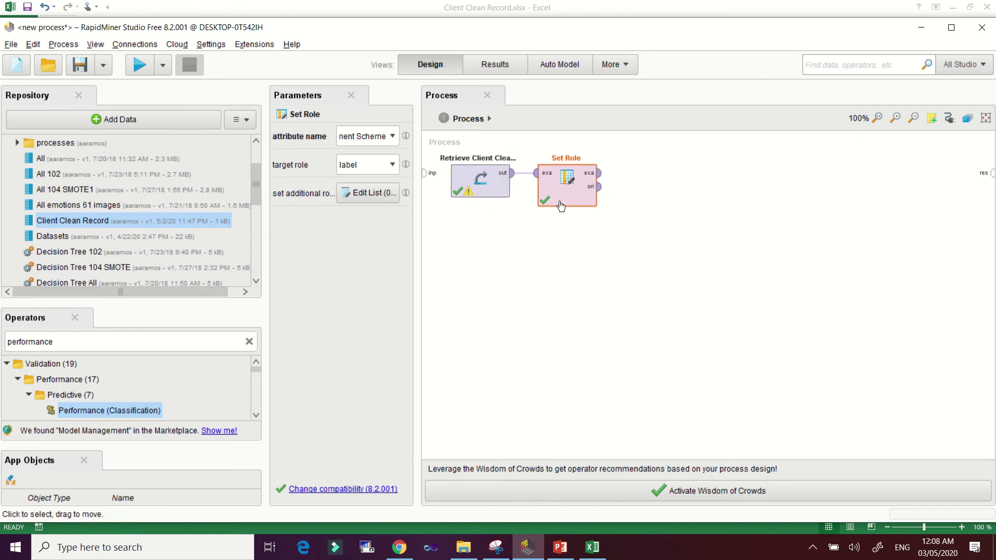
# Step: Find the Cross Validation operator, add it after Set Role and connect Set Role's example set output to its input
pyautogui.doubleClick(86, 340)
pyautogui.write('cro')
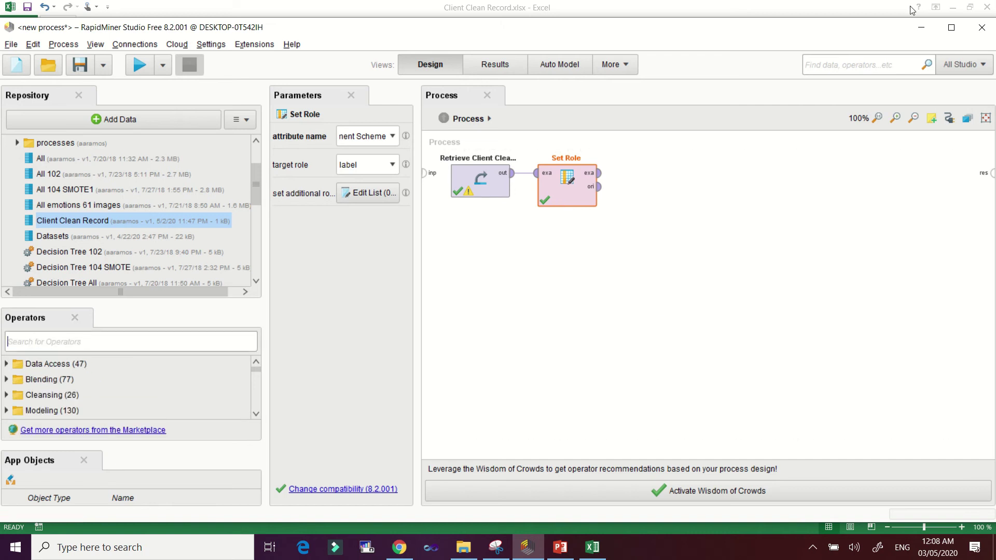
pyautogui.write('ss ')
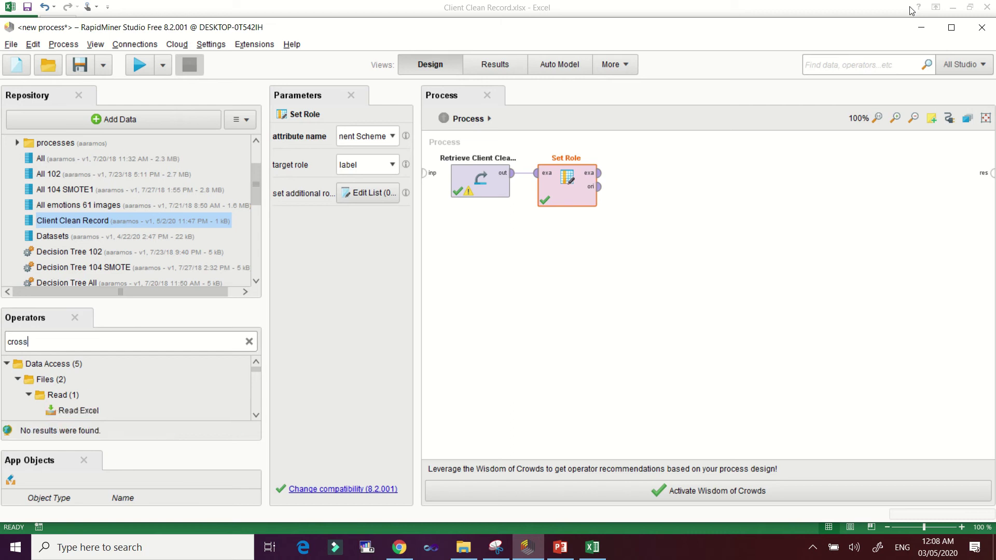
pyautogui.write('val')
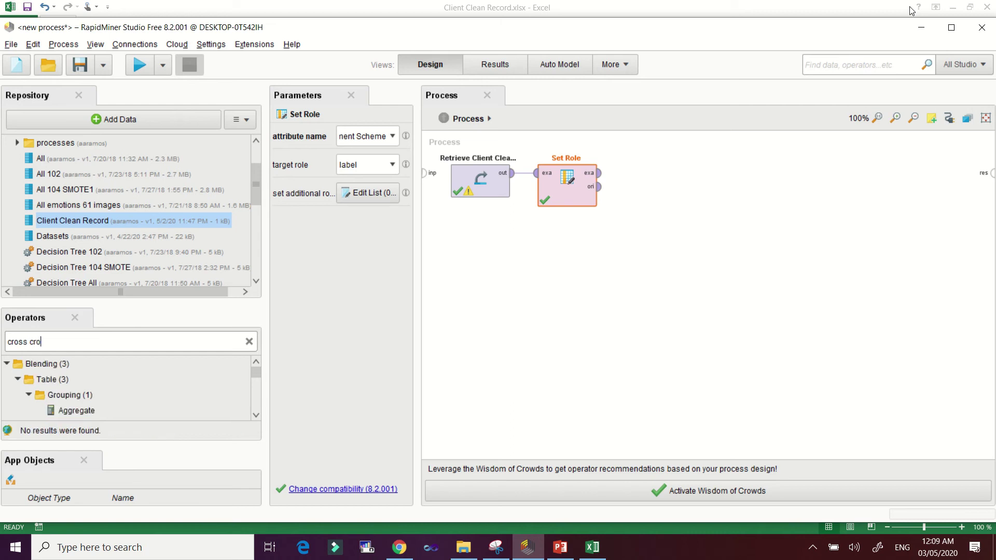
pyautogui.write('idat')
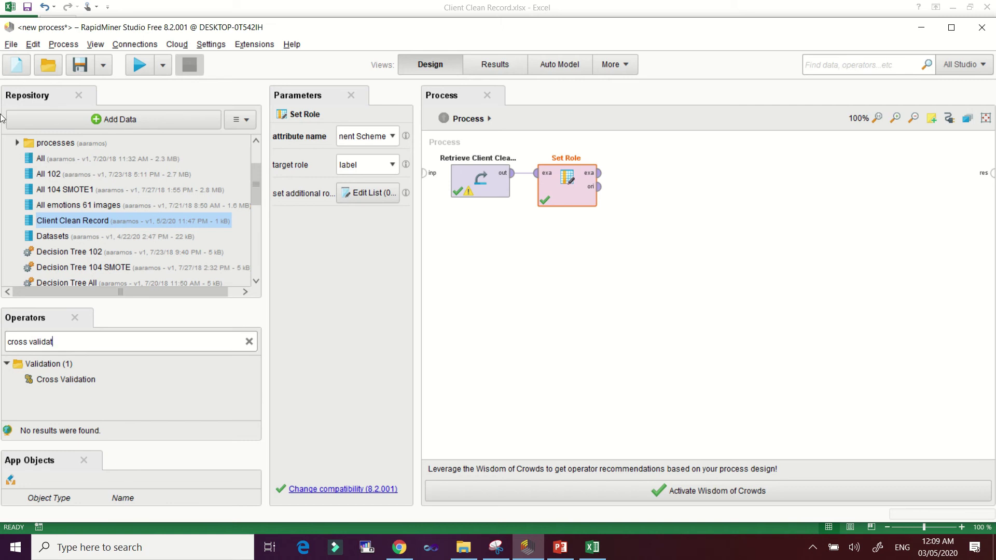
pyautogui.moveTo(72, 379); pyautogui.dragTo(678, 179)
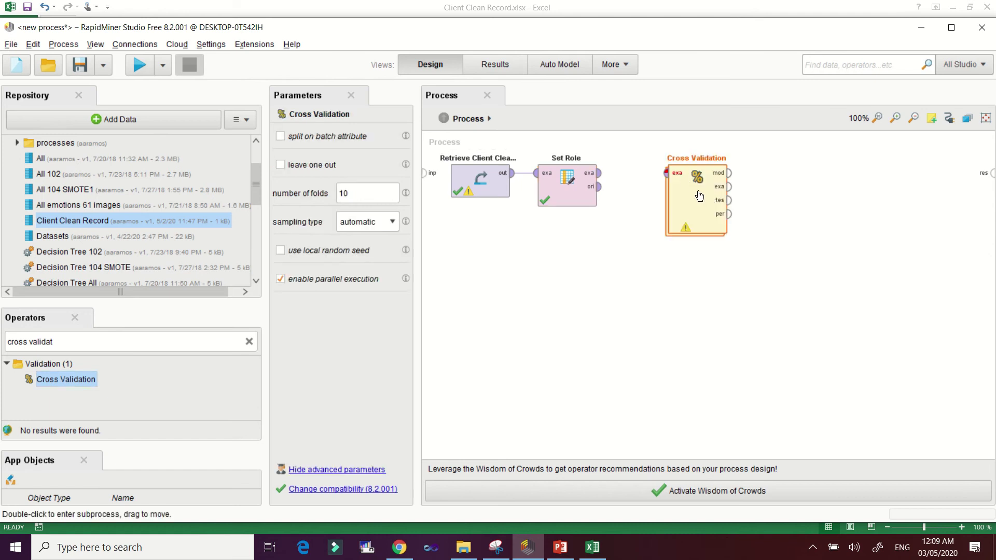
pyautogui.click(601, 180)
pyautogui.moveTo(601, 180); pyautogui.dragTo(666, 174)
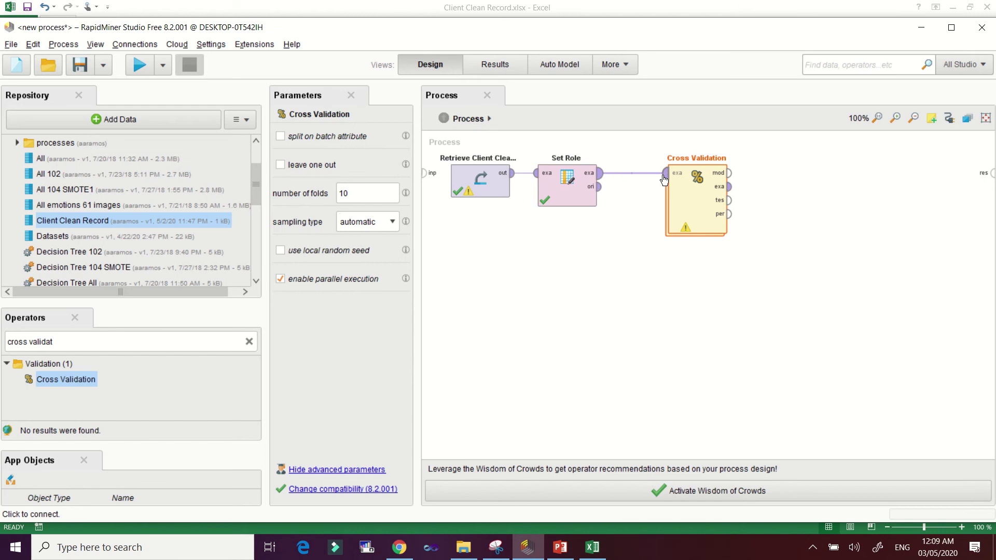
# Step: Enter the Cross Validation subprocess and add a Decision Tree operator to its Training area
pyautogui.doubleClick(693, 201)
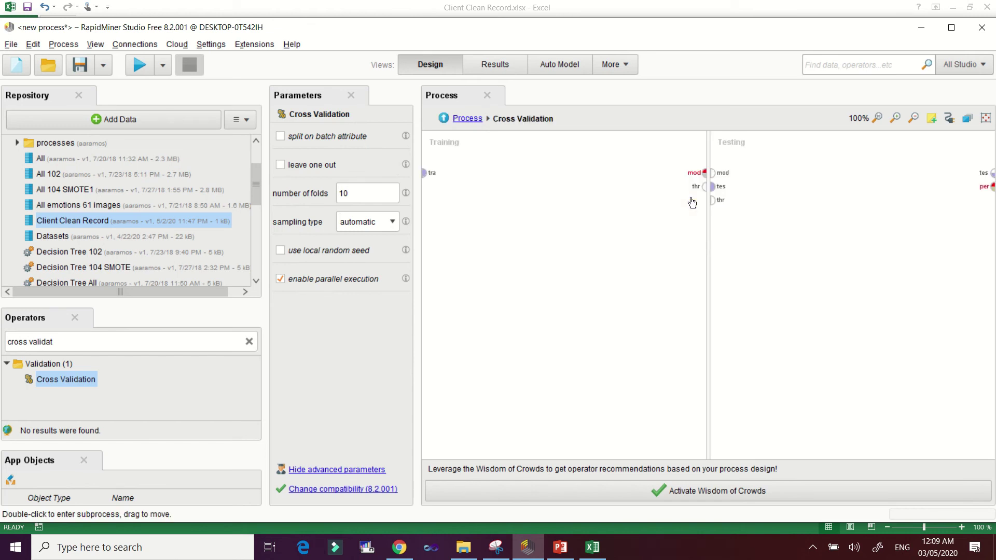
pyautogui.click(128, 338)
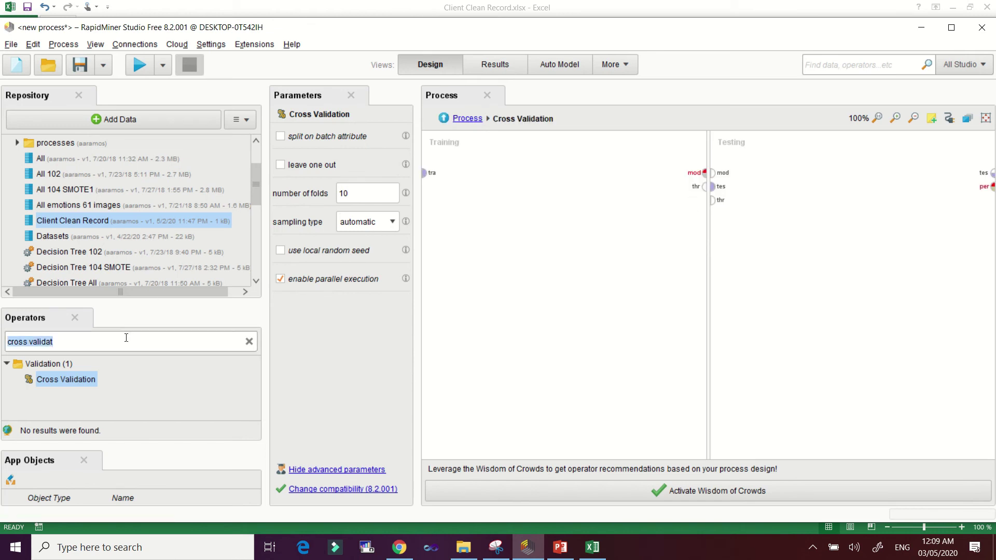
pyautogui.press('BackSpace')
pyautogui.write('d')
pyautogui.press('BackSpace')
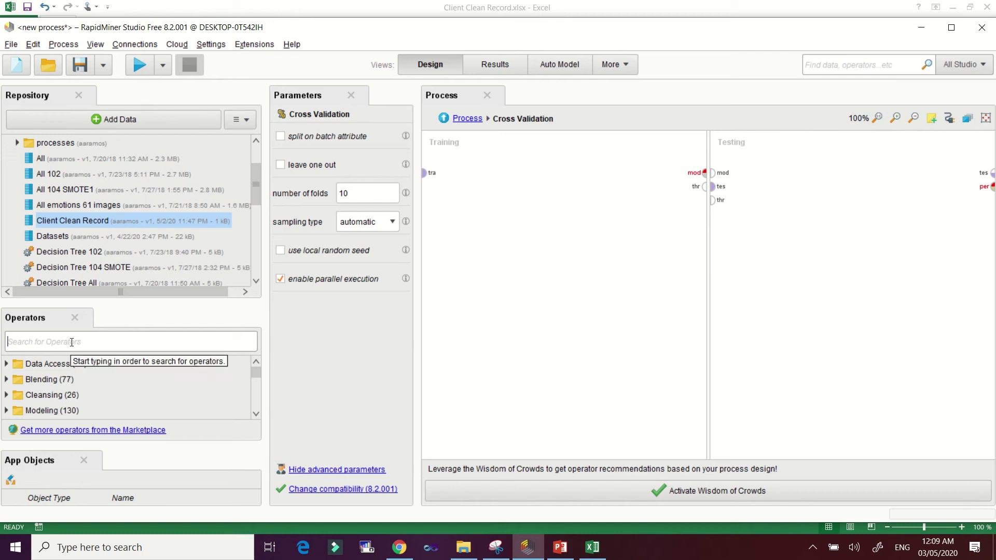
pyautogui.write('decision t')
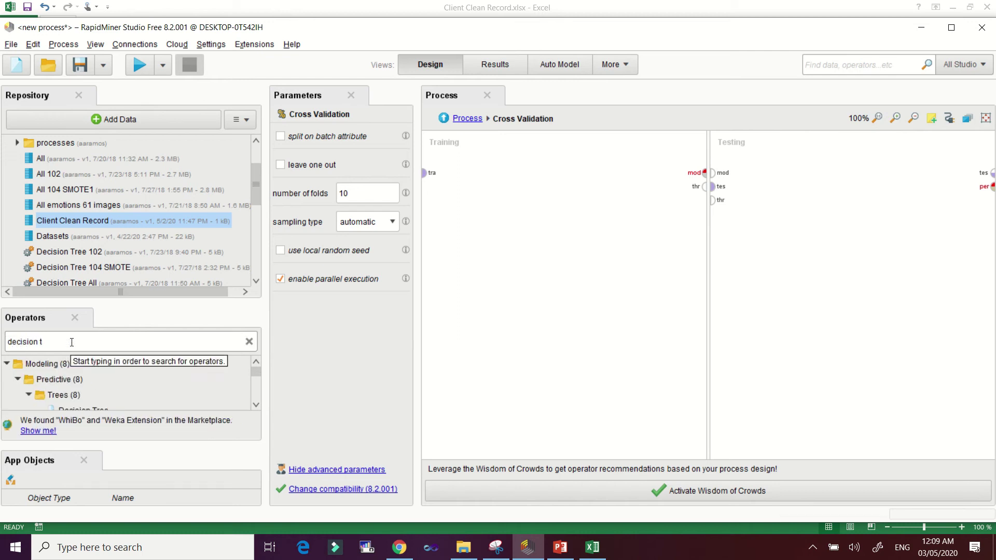
pyautogui.moveTo(85, 409); pyautogui.dragTo(472, 180)
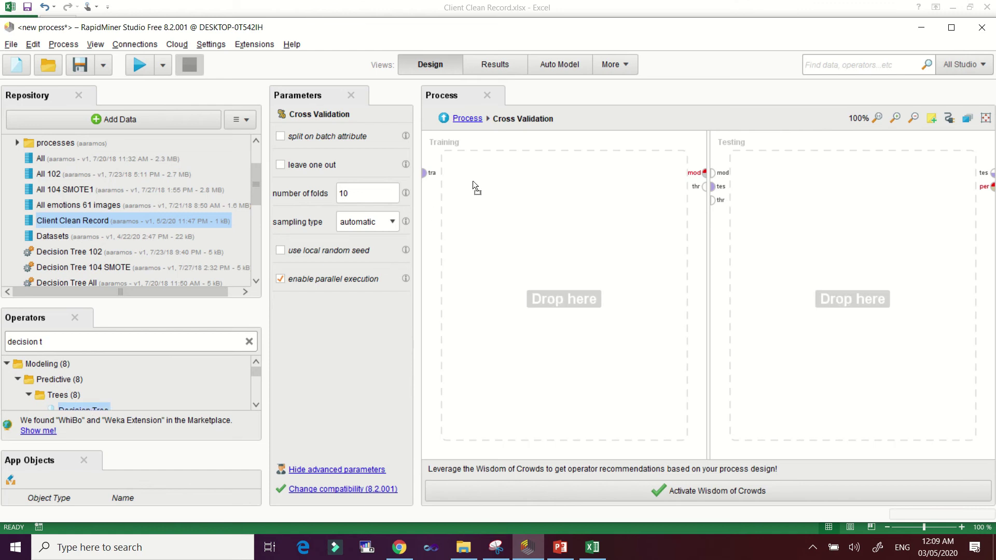
pyautogui.moveTo(531, 167); pyautogui.dragTo(524, 171)
# Step: Connect the training data to the Decision Tree and its model output to the Training area's mod port
pyautogui.click(424, 173)
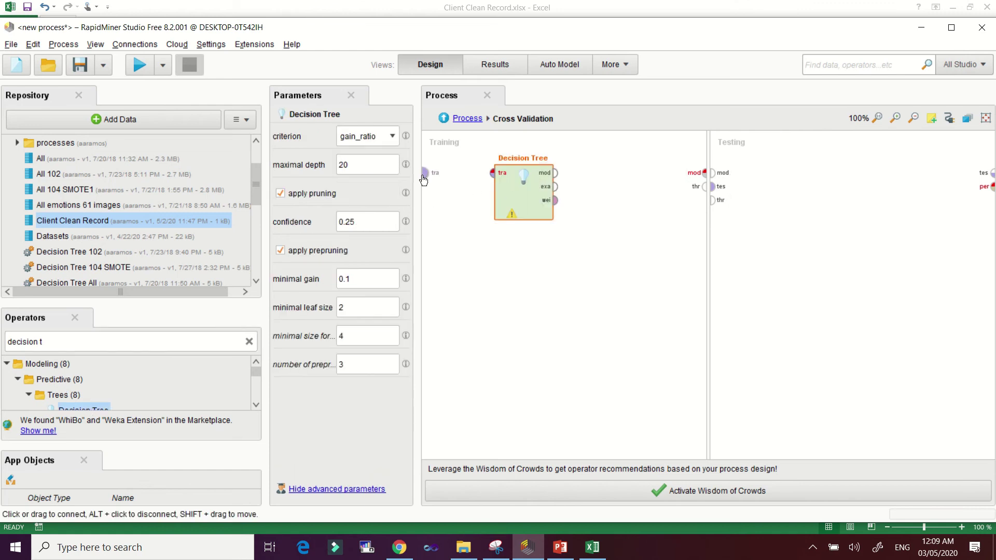
pyautogui.click(493, 172)
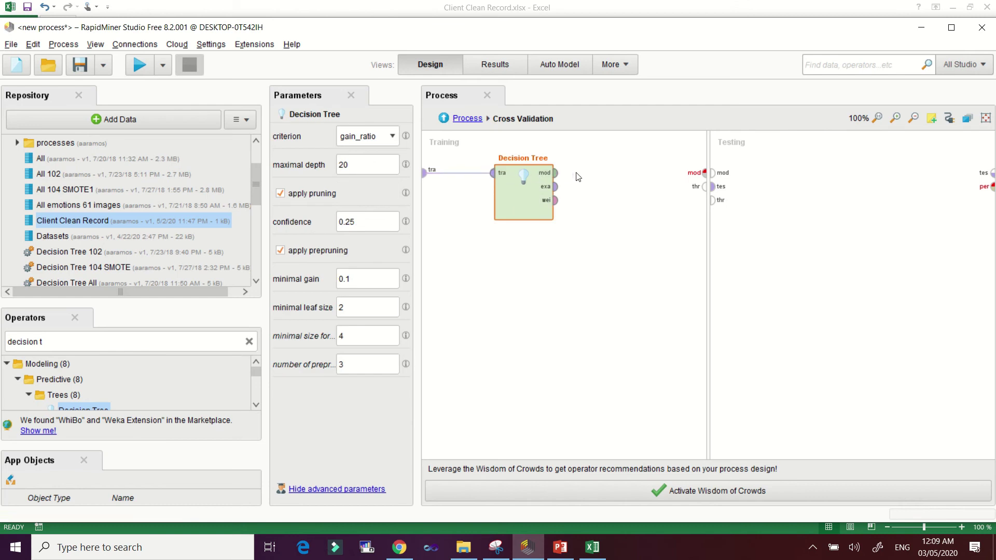
pyautogui.click(560, 176)
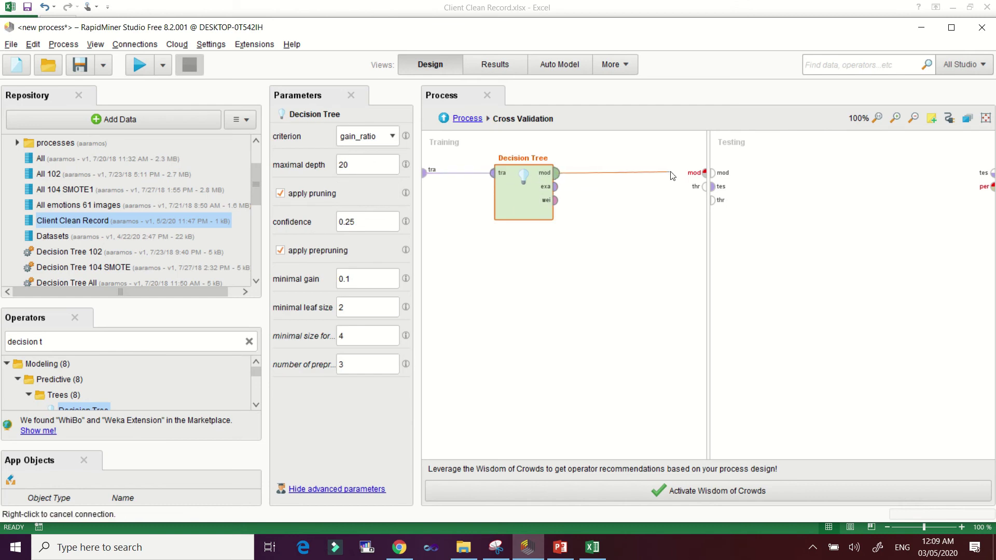
pyautogui.click(703, 174)
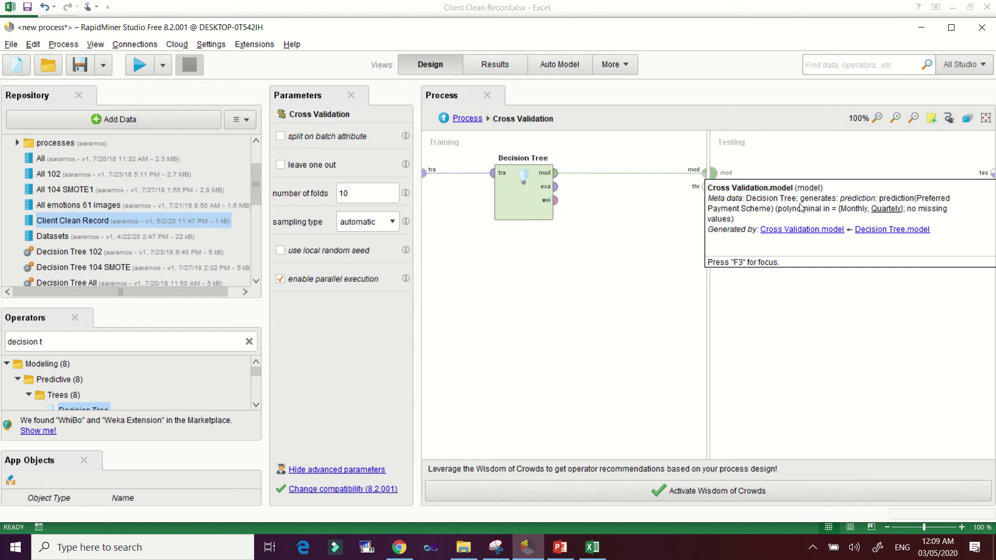
# Step: Find the Apply Model operator and add it to the Testing area of Cross Validation
pyautogui.click(97, 339)
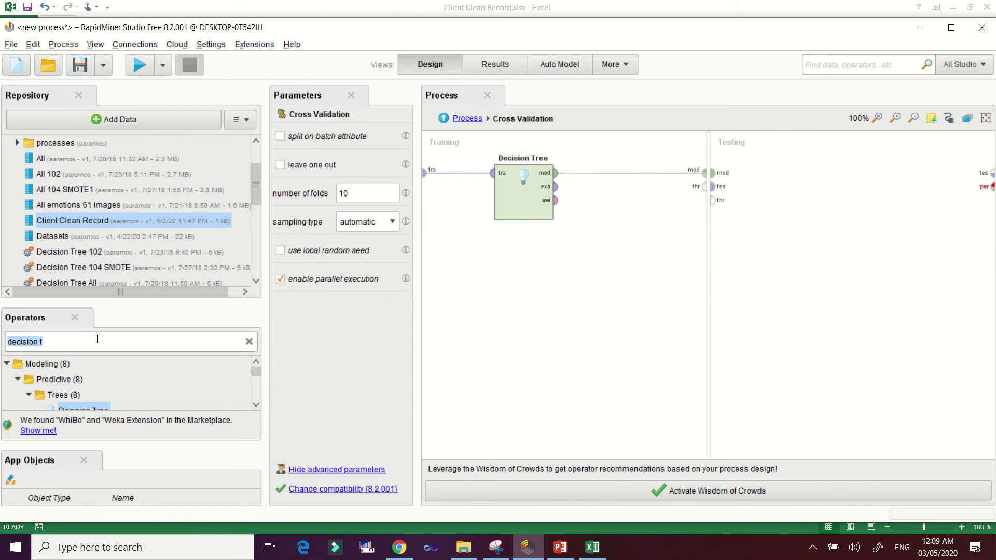
pyautogui.write('apply tg')
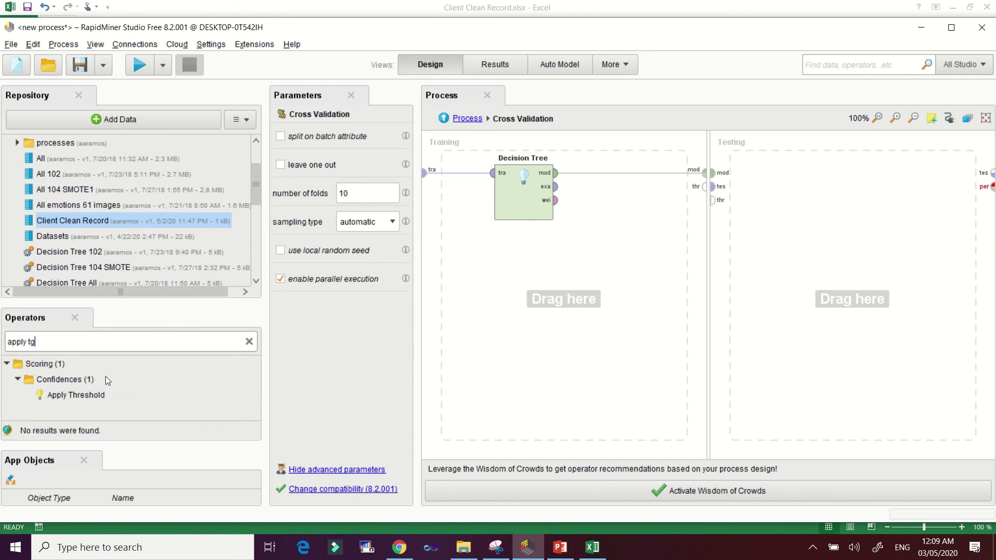
pyautogui.press('BackSpace')
pyautogui.press('BackSpace')
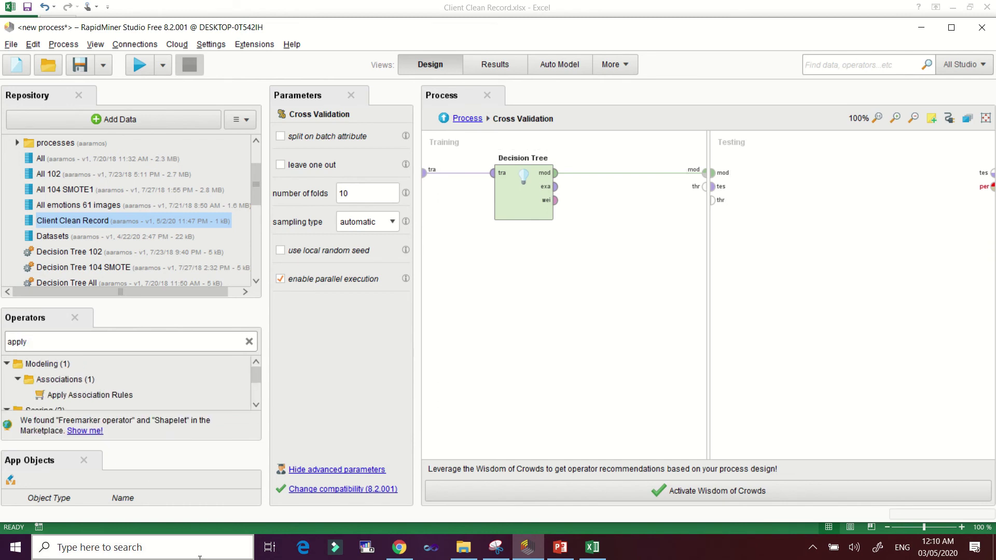
pyautogui.write('model')
pyautogui.moveTo(57, 379); pyautogui.dragTo(820, 180)
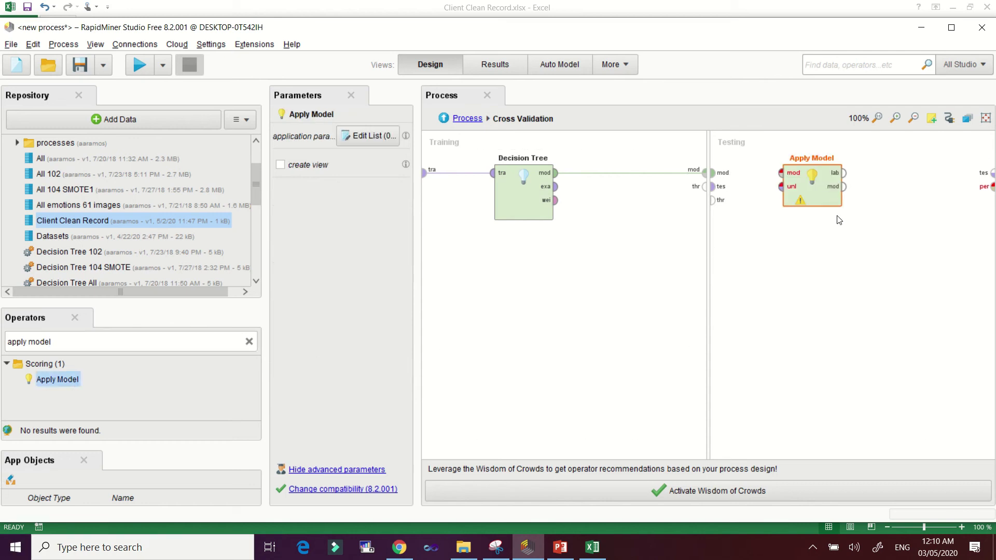
# Step: Connect the Testing area's mod and tes ports to the mod and unl inputs of Apply Model
pyautogui.click(713, 173)
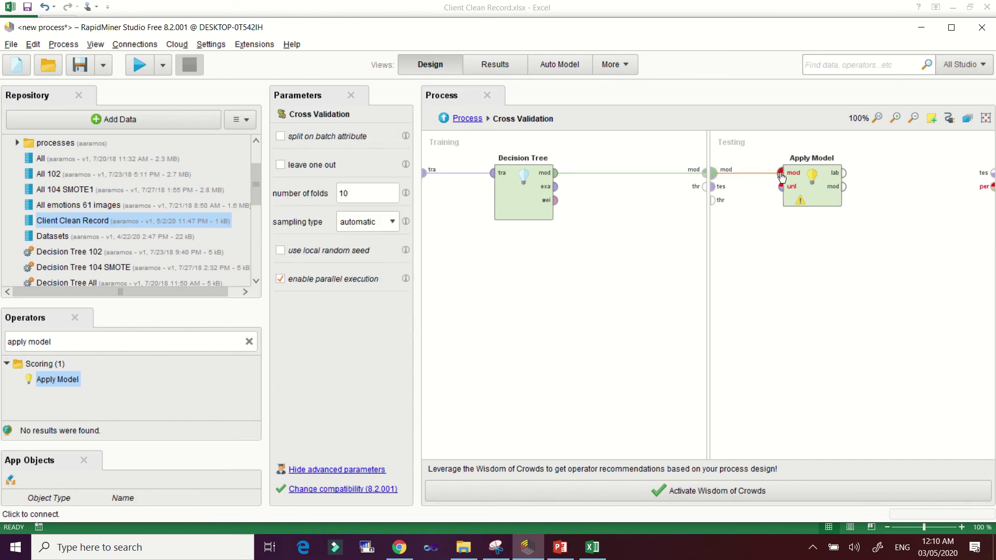
pyautogui.click(782, 175)
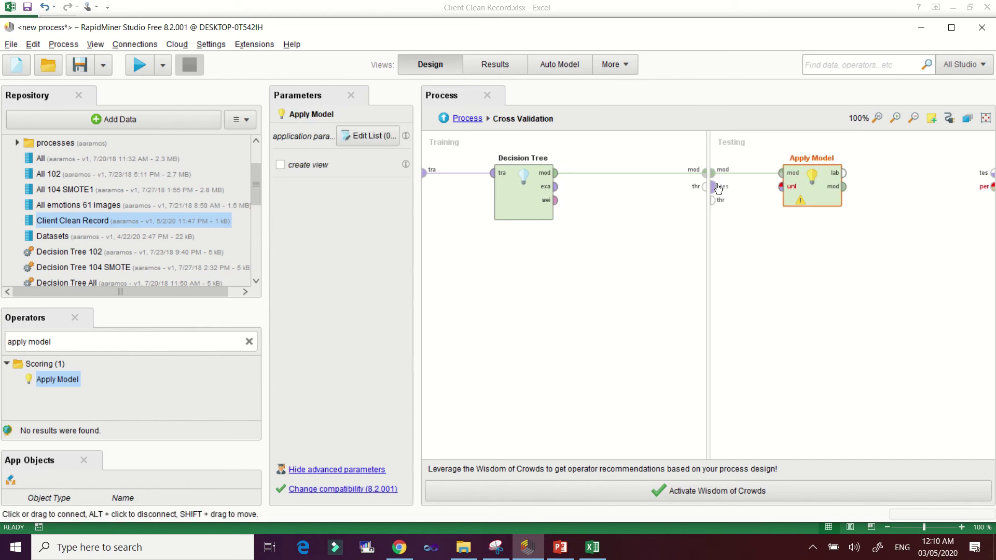
pyautogui.moveTo(600, 184)
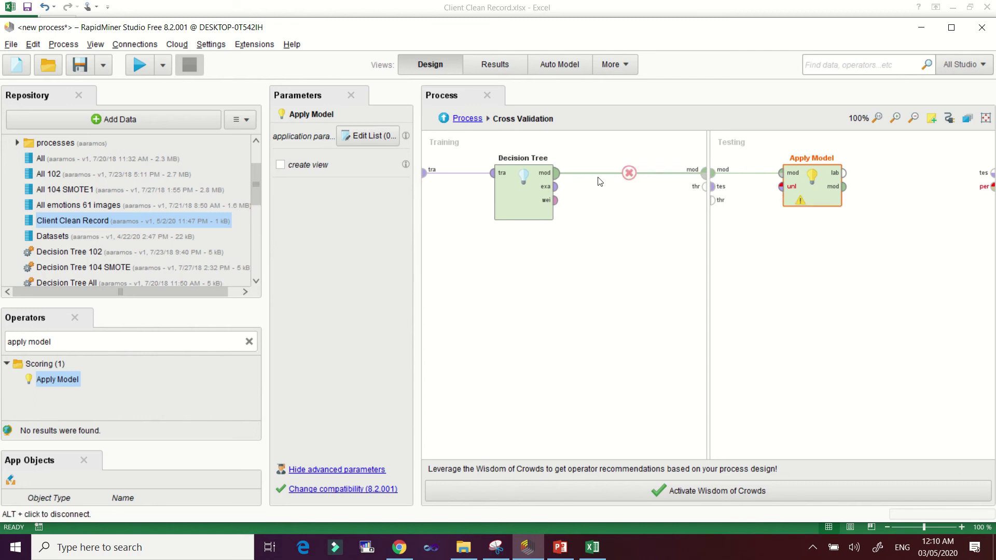
pyautogui.moveTo(747, 176)
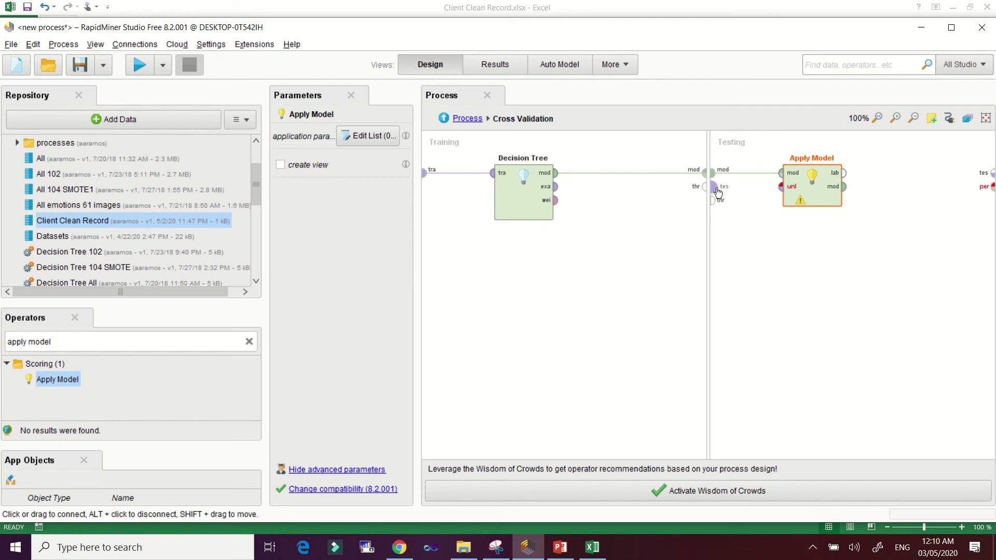
pyautogui.moveTo(718, 192)
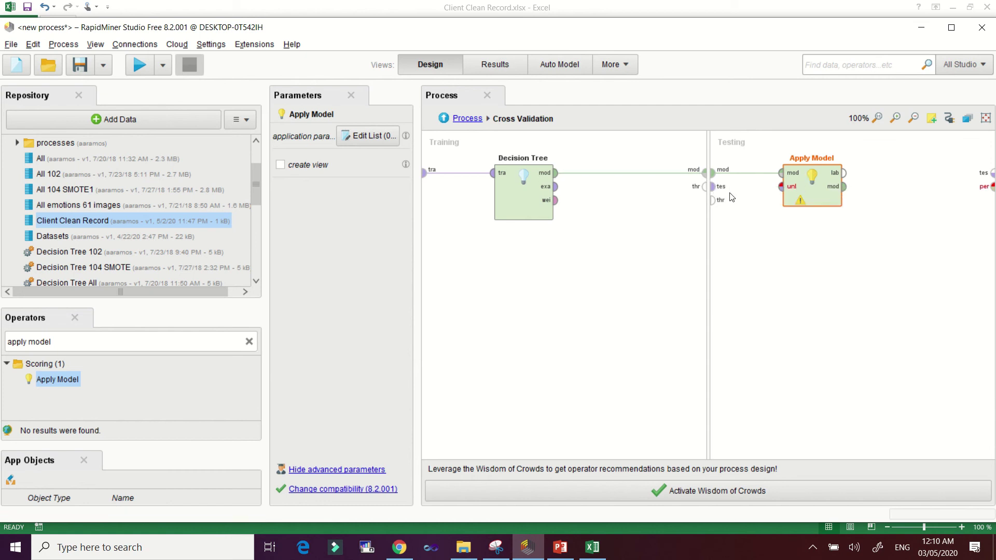
pyautogui.click(715, 189)
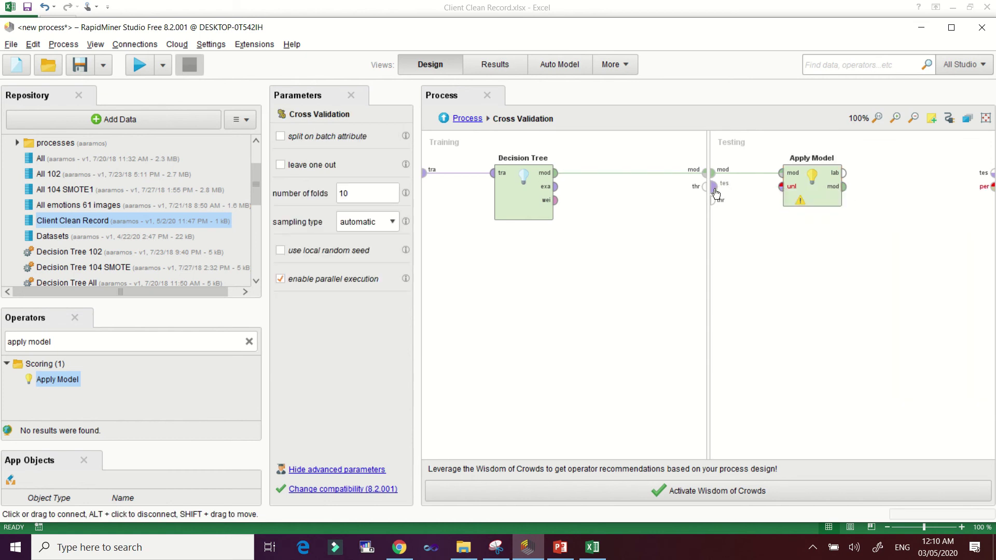
pyautogui.click(782, 187)
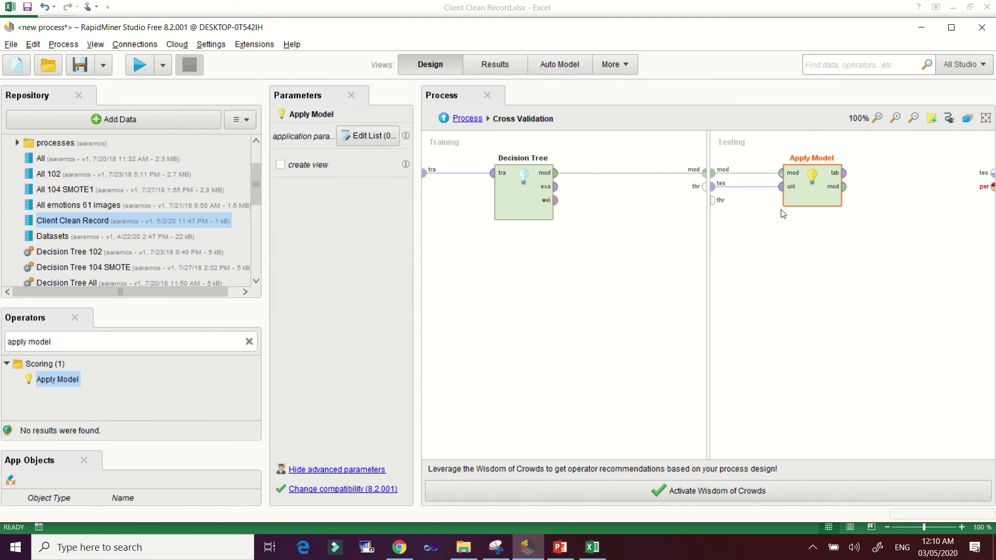
pyautogui.moveTo(750, 27); pyautogui.dragTo(616, 26)
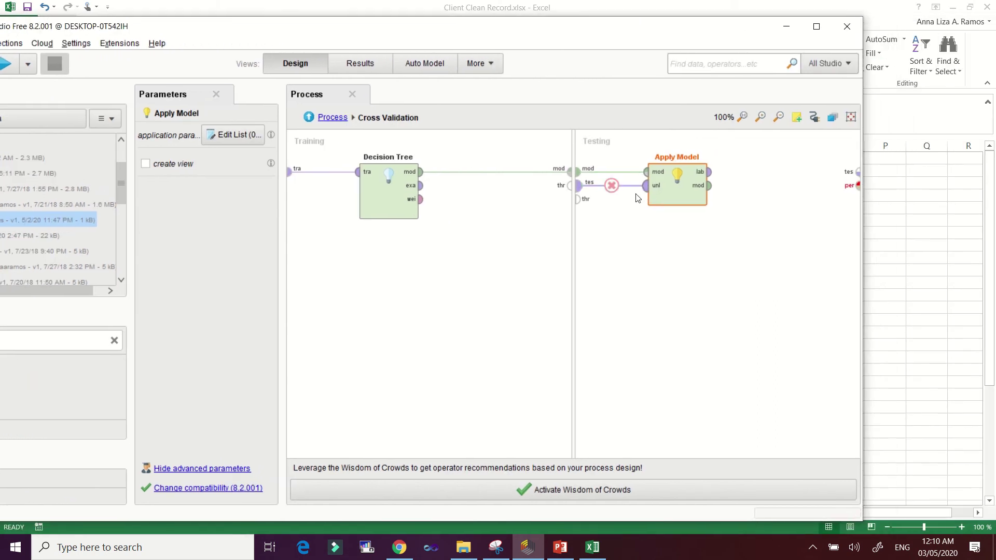
pyautogui.moveTo(533, 34); pyautogui.dragTo(713, 21)
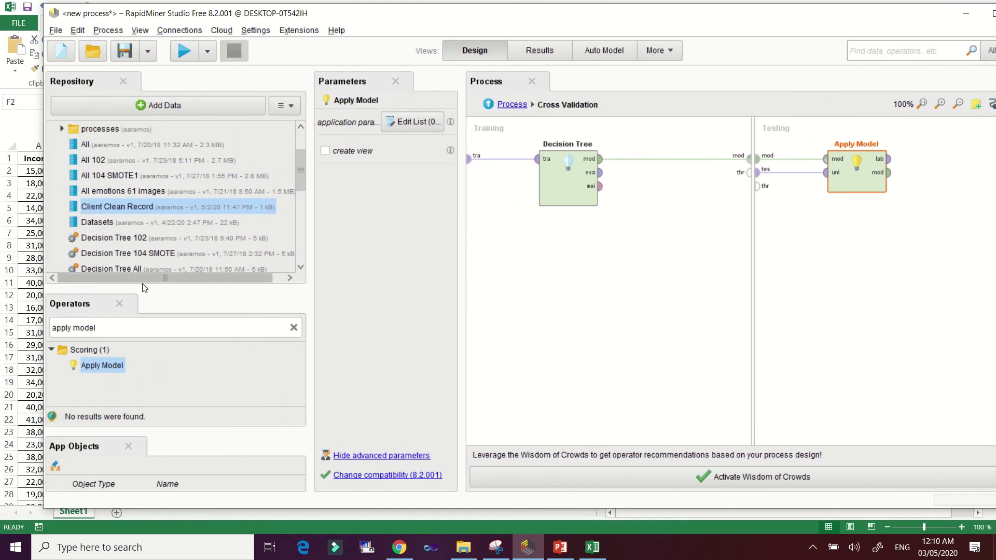
# Step: Find the Performance (Classification) operator and place it beside Apply Model in the Testing area
pyautogui.tripleClick(123, 329)
pyautogui.write('performance')
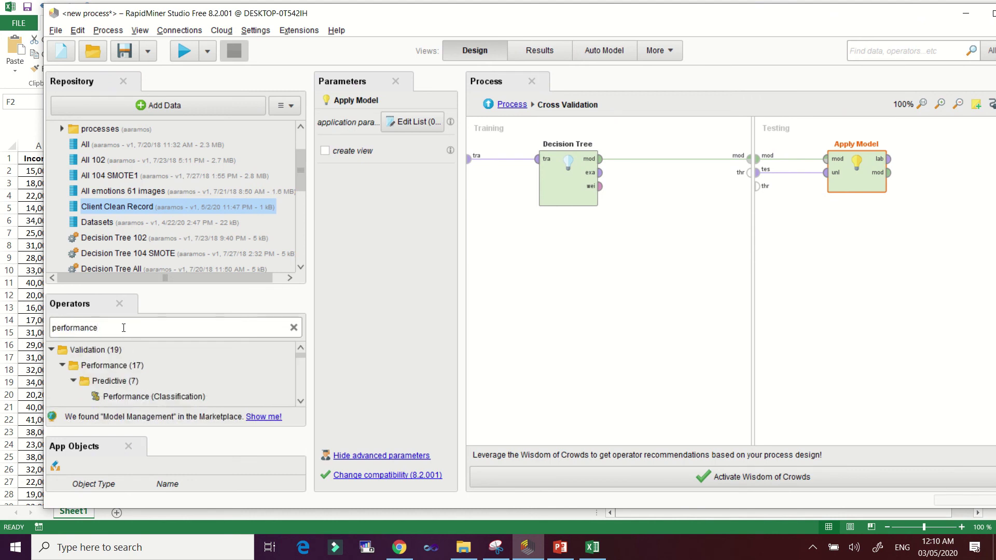
pyautogui.moveTo(160, 400); pyautogui.dragTo(941, 234)
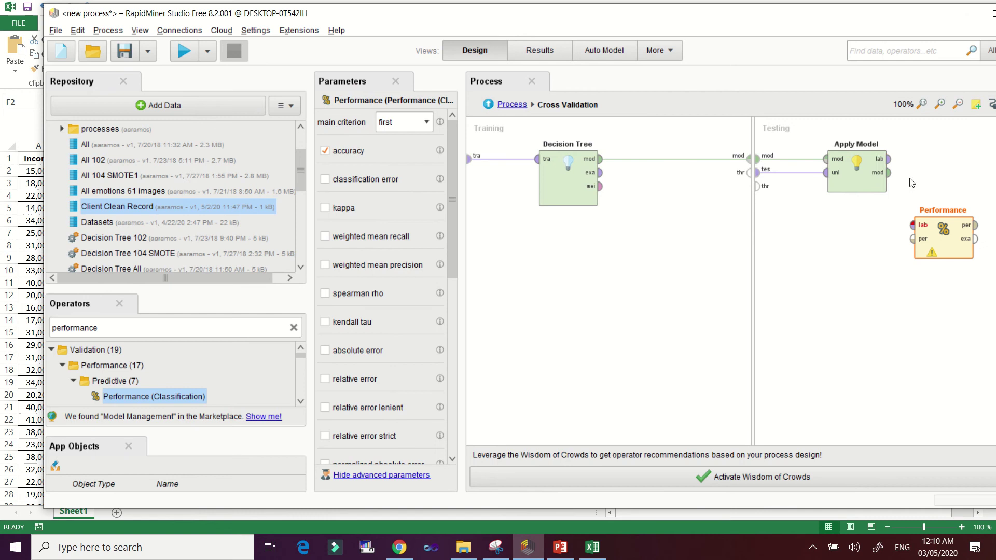
pyautogui.moveTo(721, 28); pyautogui.dragTo(510, 38)
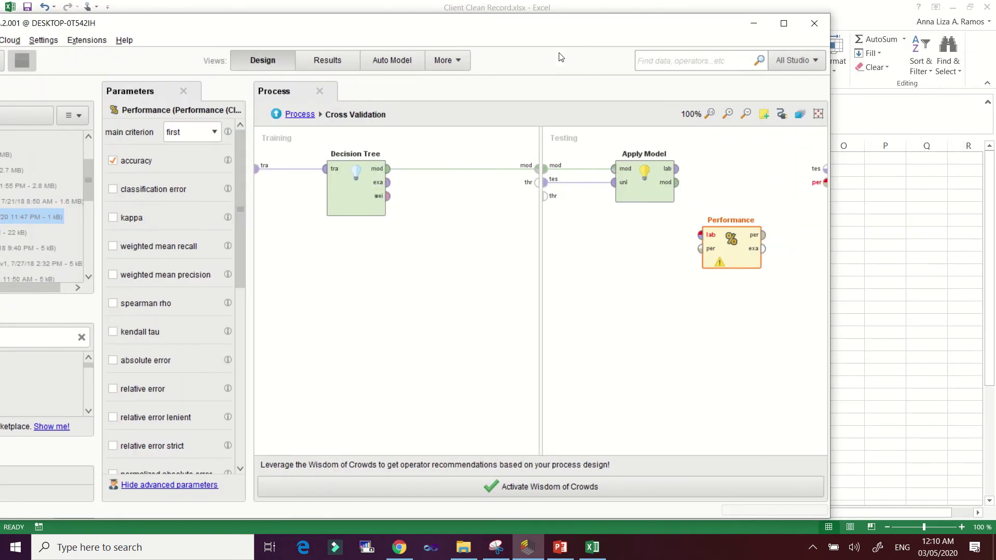
pyautogui.moveTo(749, 255); pyautogui.dragTo(749, 187)
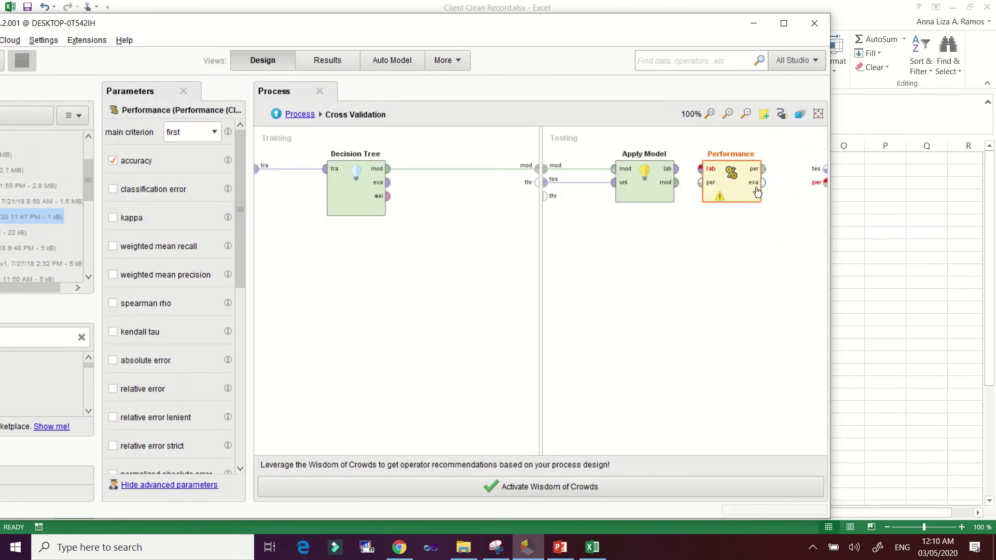
# Step: Connect Apply Model's lab output to Performance's lab input, and Performance's per output to the Testing area's per port
pyautogui.click(678, 169)
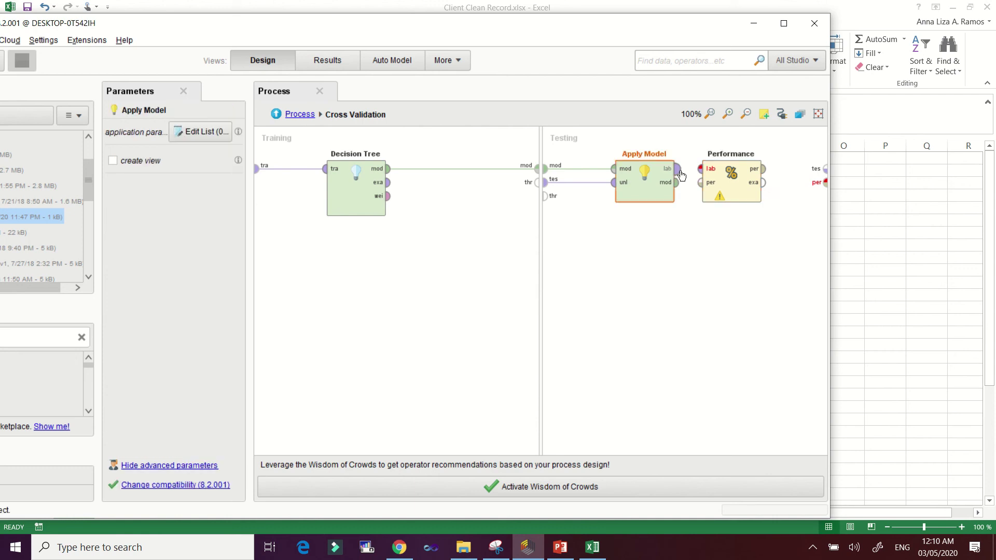
pyautogui.click(701, 170)
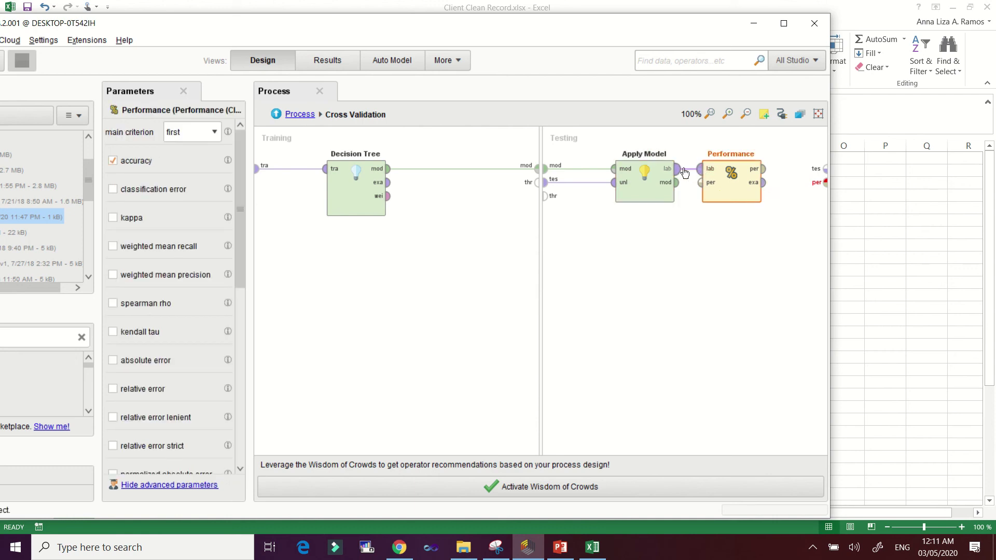
pyautogui.click(768, 174)
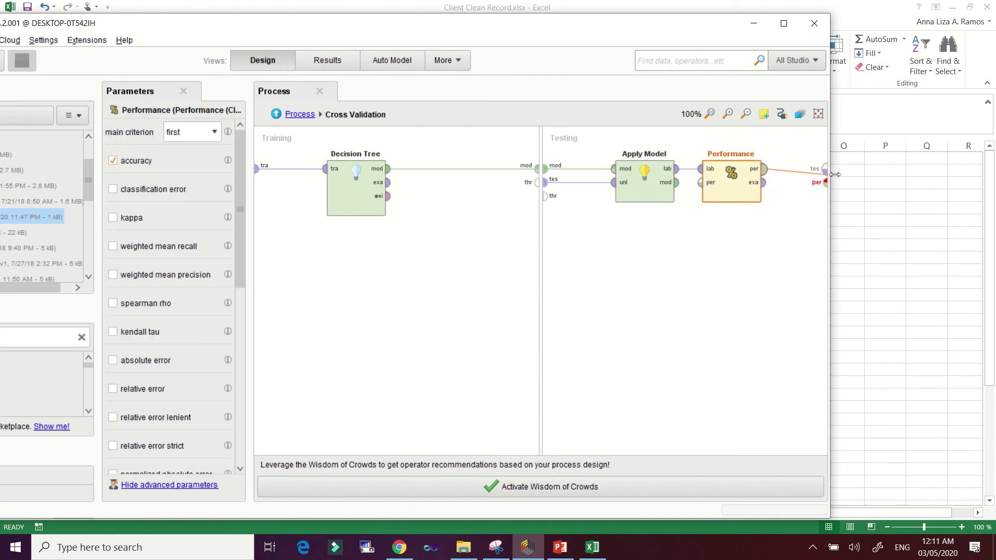
pyautogui.click(825, 182)
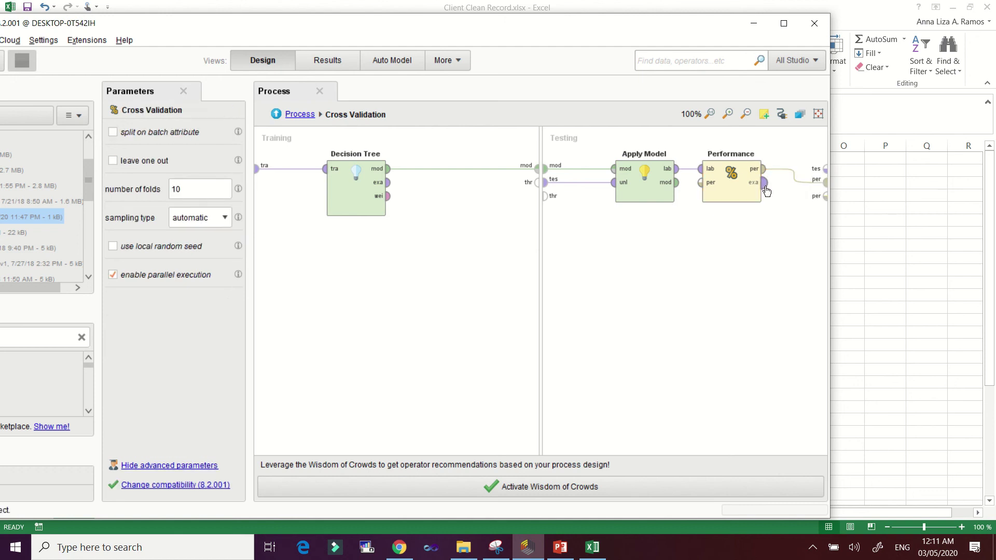
# Step: Return to the main process and connect Cross Validation's mod, tes and first per outputs to the process result ports
pyautogui.moveTo(538, 33); pyautogui.dragTo(674, 43)
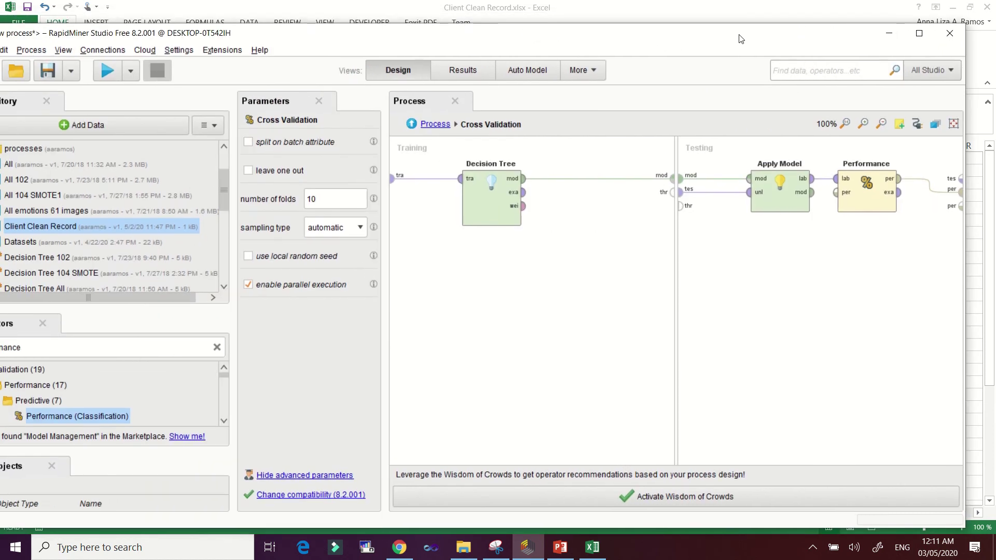
pyautogui.click(434, 124)
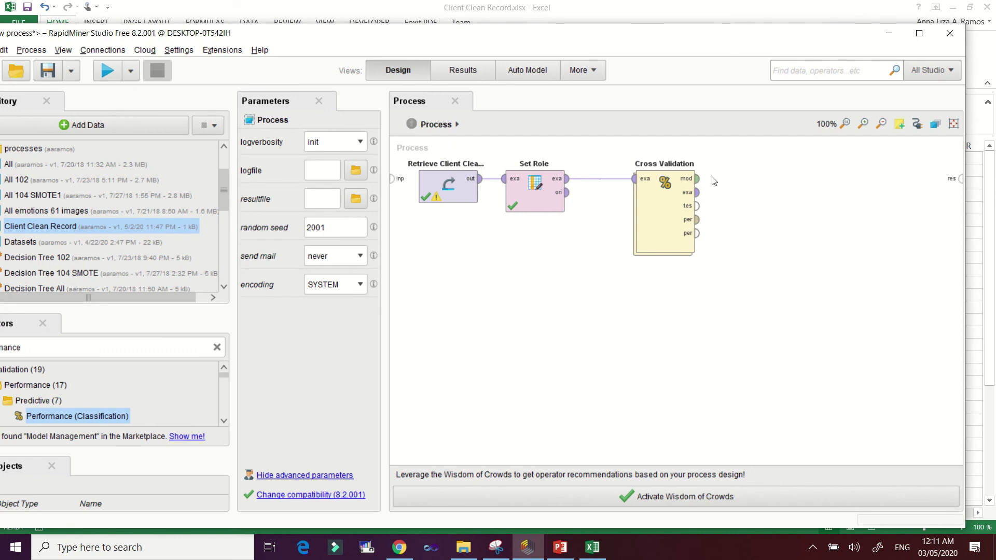
pyautogui.moveTo(698, 181); pyautogui.dragTo(962, 184)
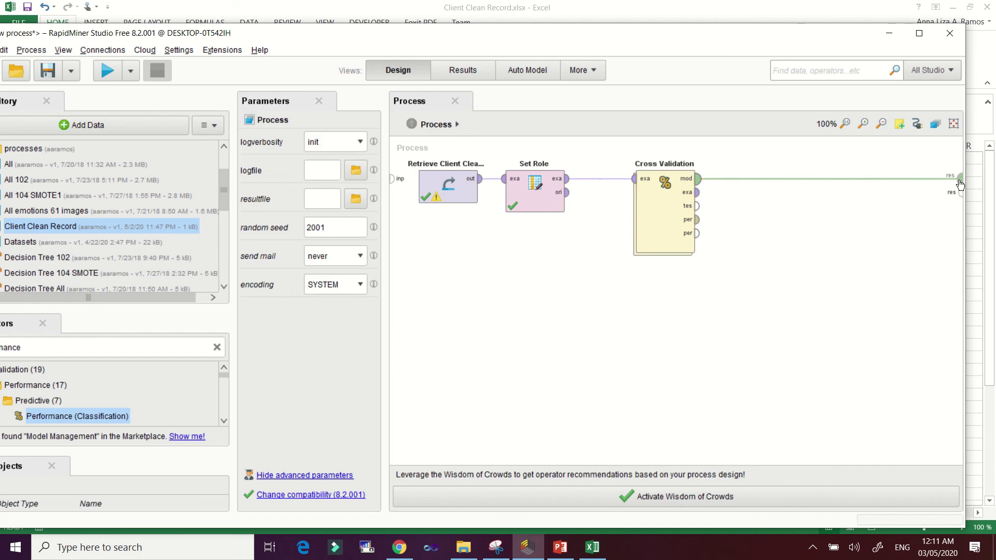
pyautogui.moveTo(697, 209); pyautogui.dragTo(960, 195)
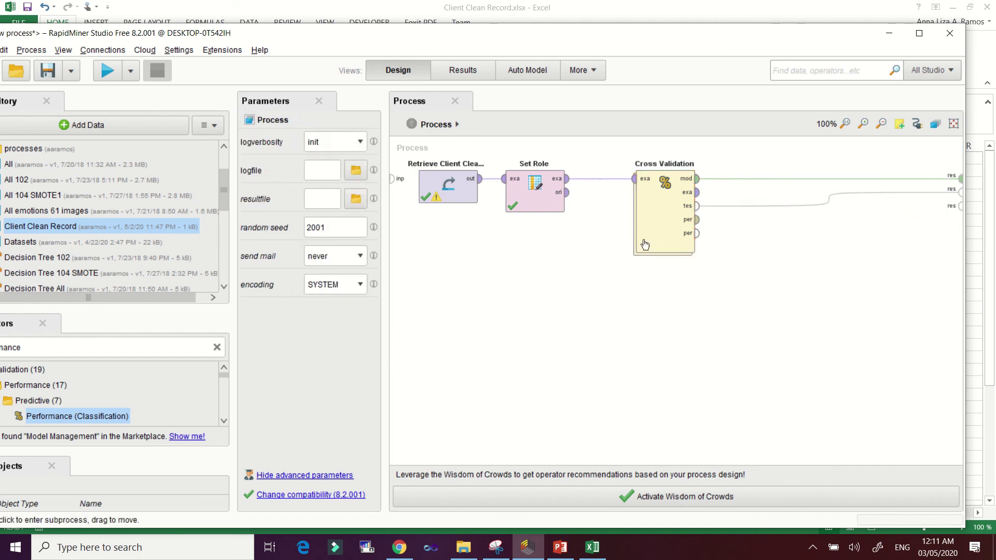
pyautogui.moveTo(697, 219); pyautogui.dragTo(962, 206)
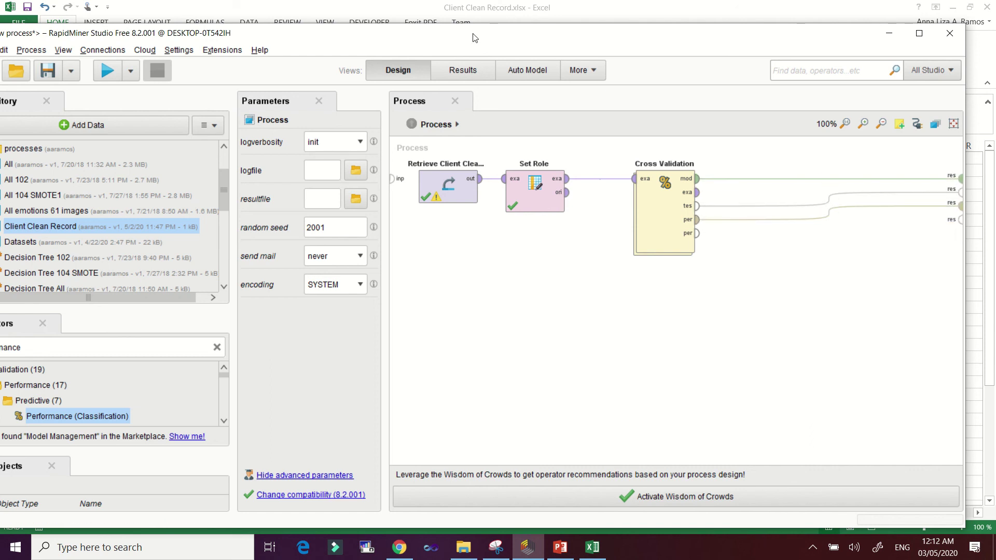
# Step: Run the cross-validation process and expand its newest entry in the result history
pyautogui.moveTo(421, 37); pyautogui.dragTo(462, 29)
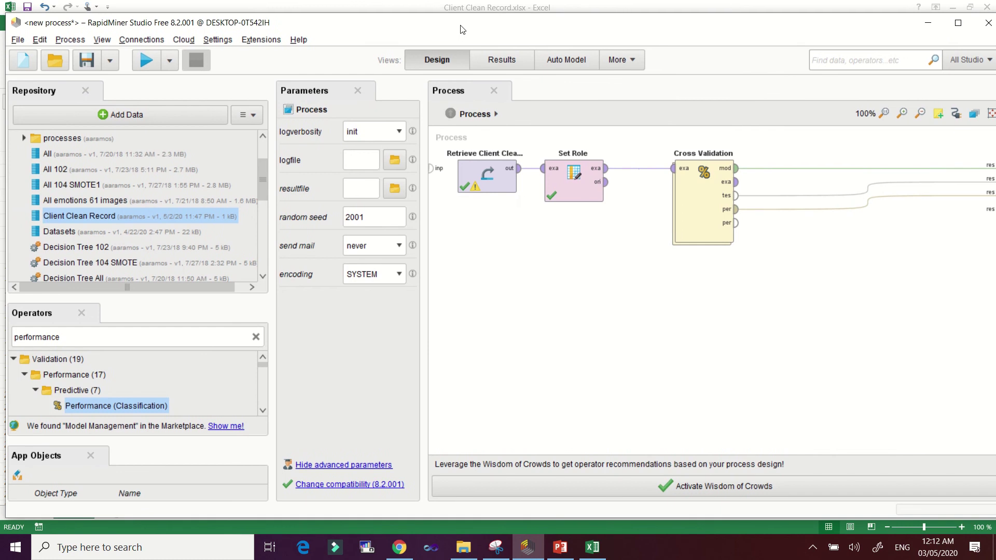
pyautogui.click(147, 62)
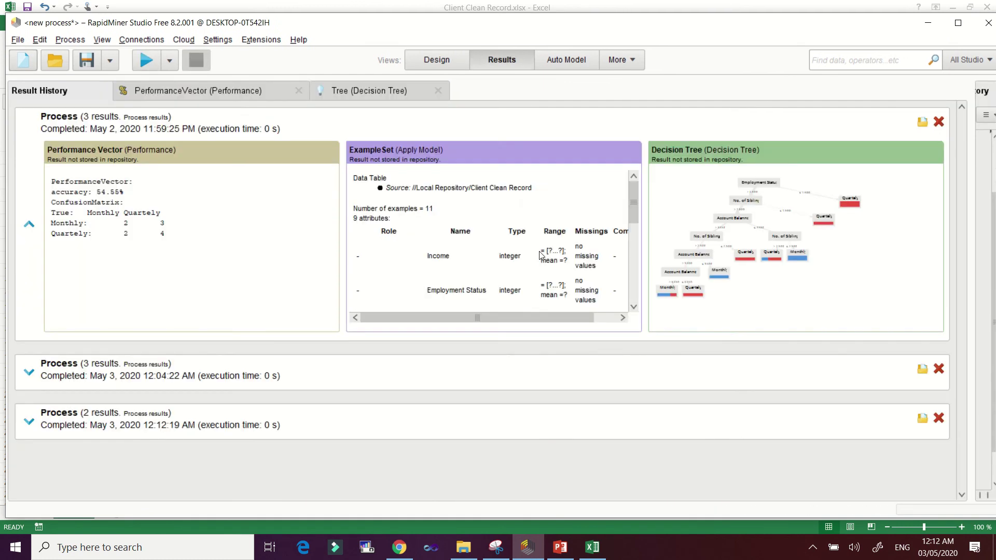
pyautogui.click(439, 433)
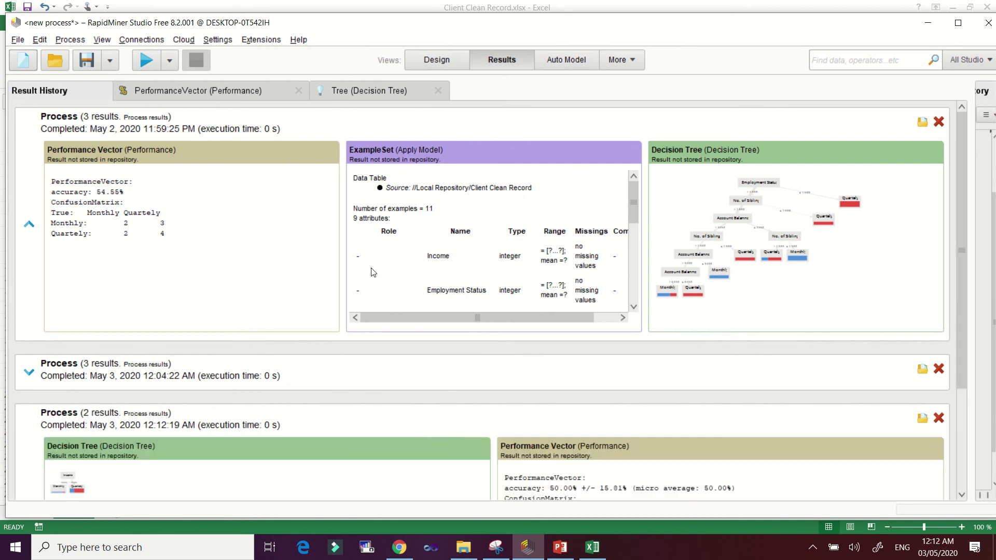
# Step: Examine the PerformanceVector accuracy table and the Decision Tree graph from the cross-validation run
pyautogui.click(212, 92)
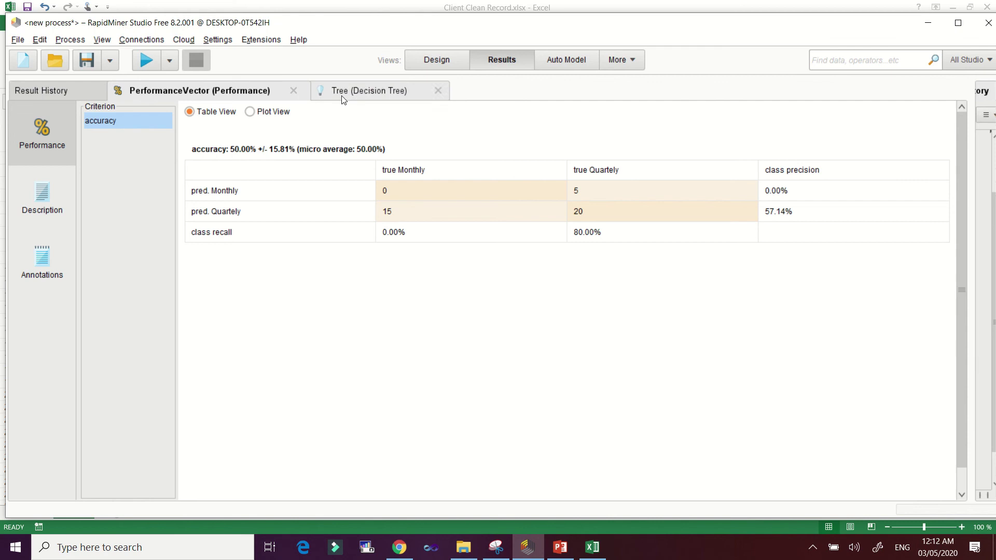
pyautogui.click(358, 91)
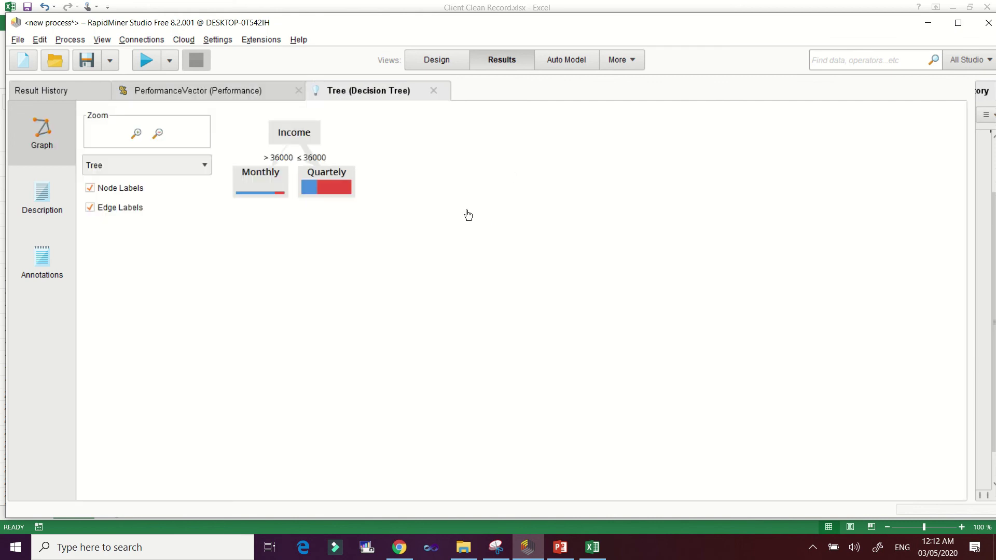
pyautogui.click(236, 95)
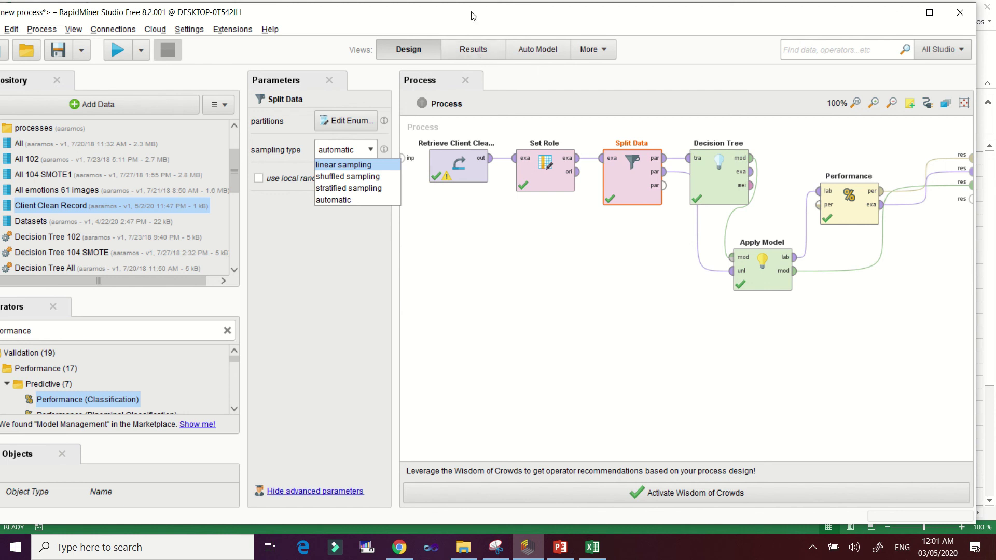
pyautogui.click(562, 12)
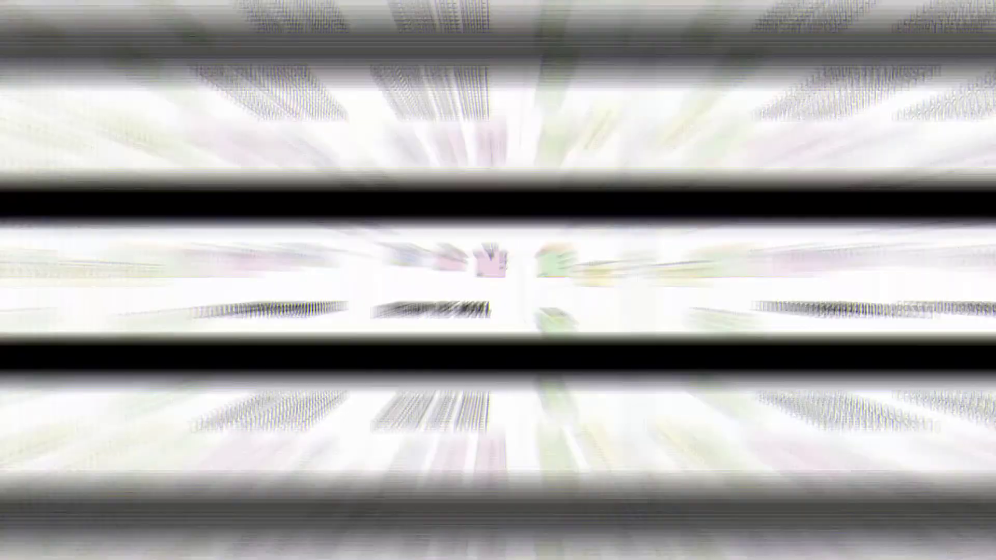